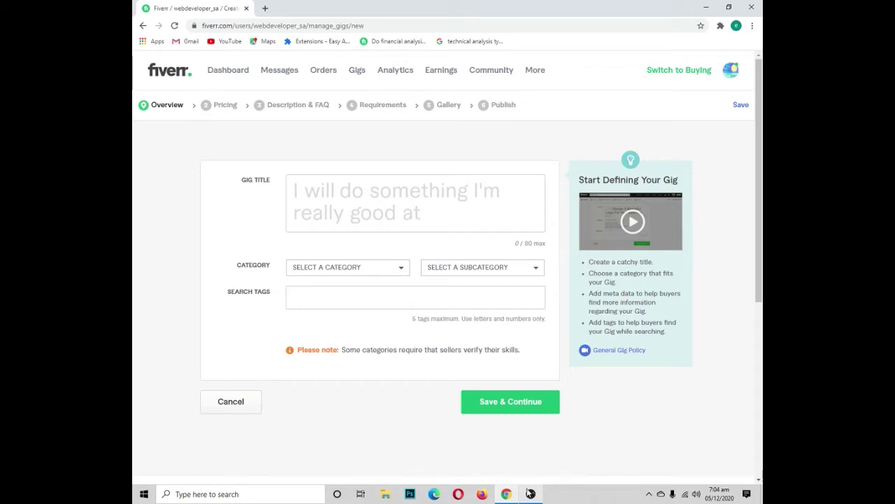
Switch to the buyer-side Fiverr page and search its services for "data entry"
mouse_move(318, 183)
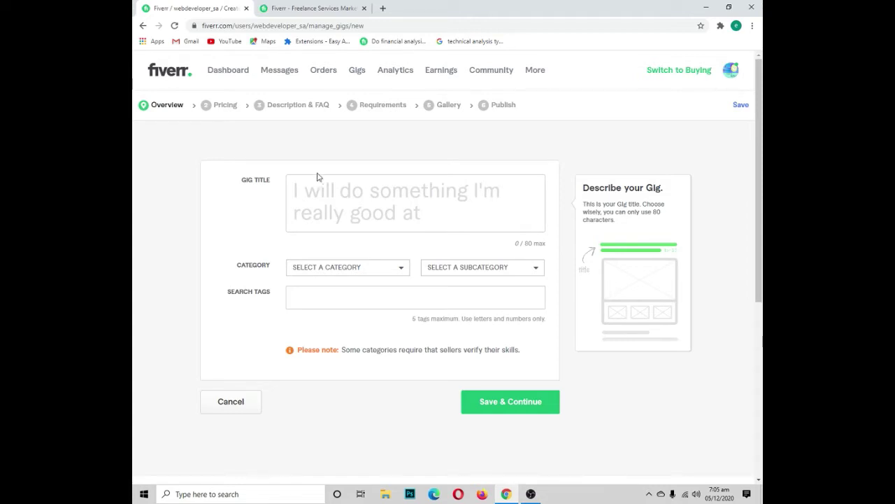
click(308, 7)
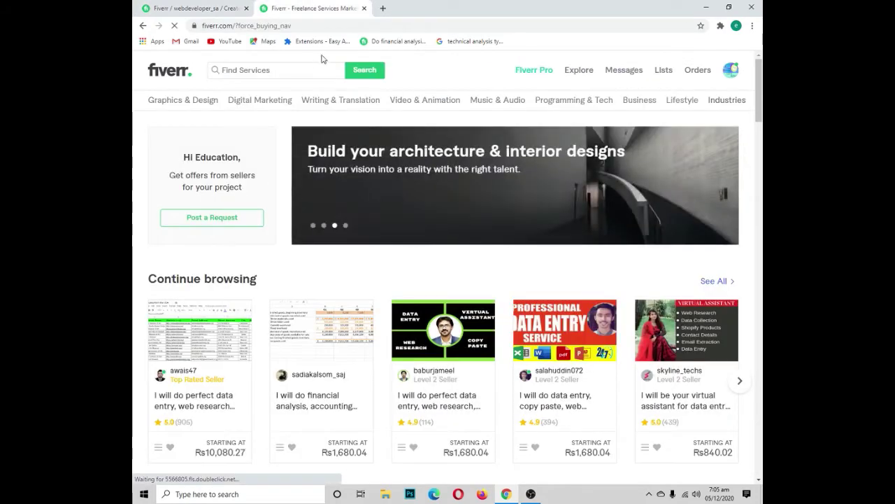
click(310, 65)
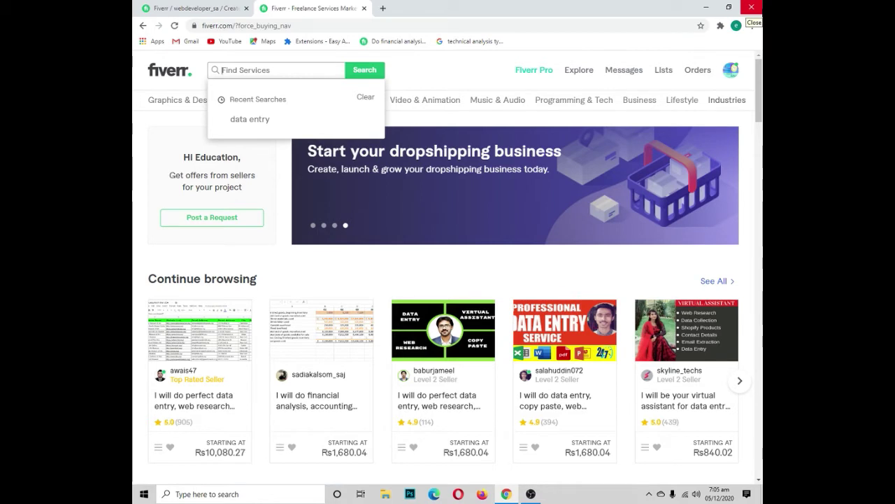
text(data entry)
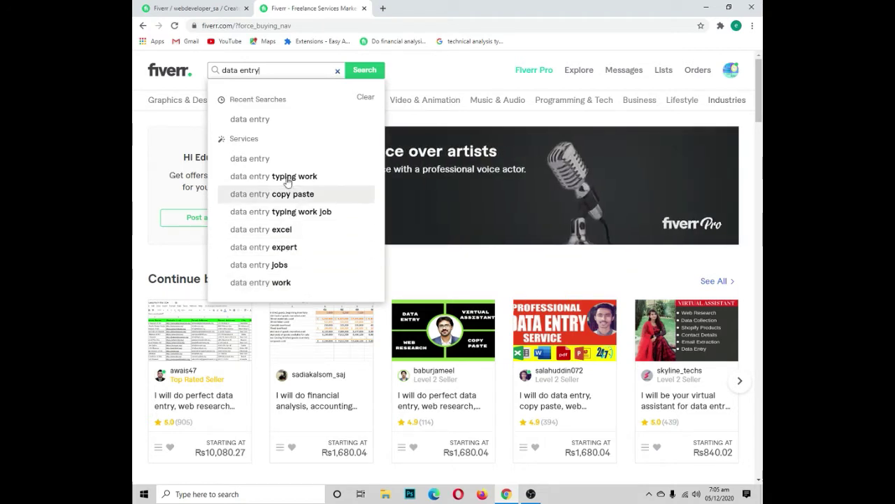
click(259, 121)
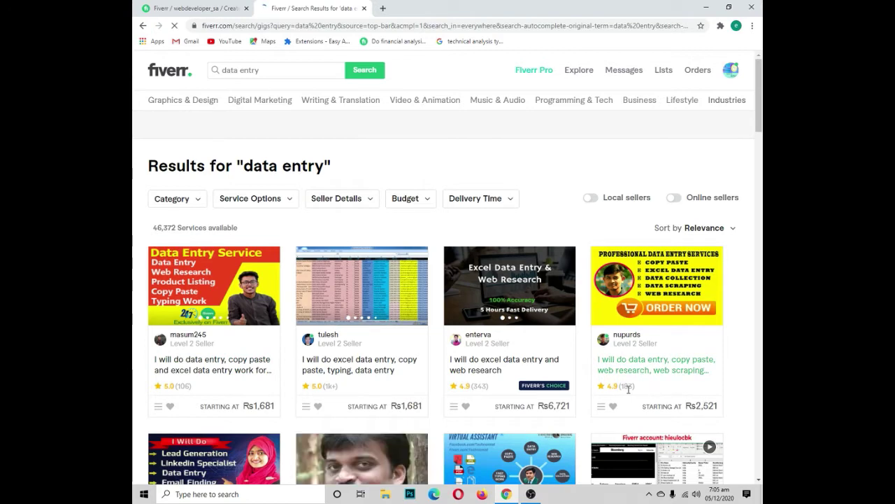
Browse the data entry search results, examining competing gigs' titles, images, ratings and starting prices
scroll(628, 389, down, 5)
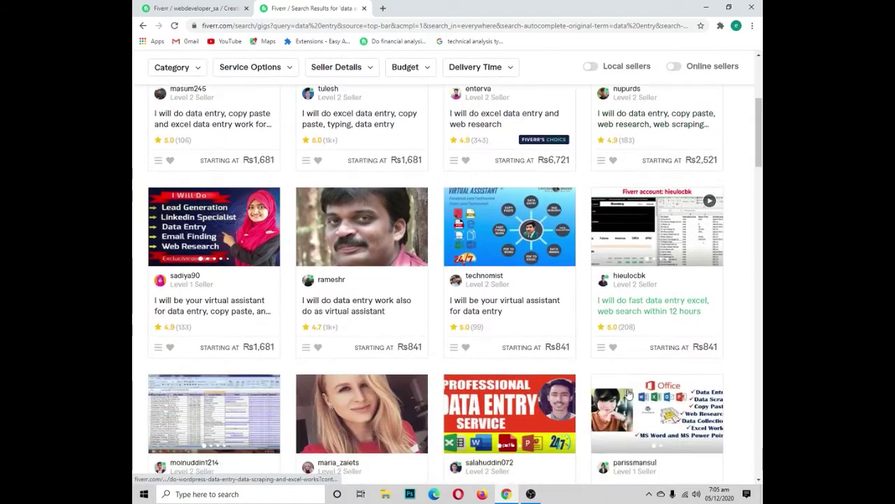
scroll(629, 395, down, 4)
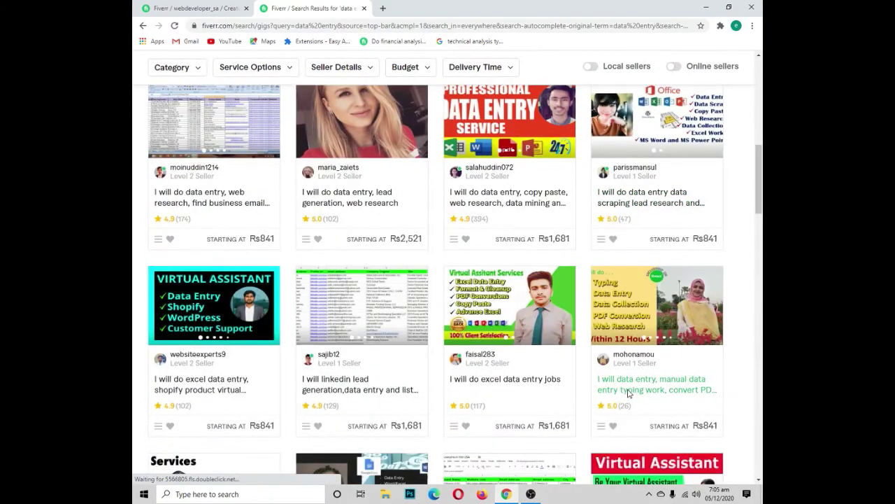
scroll(628, 395, down, 4)
scroll(629, 394, down, 1)
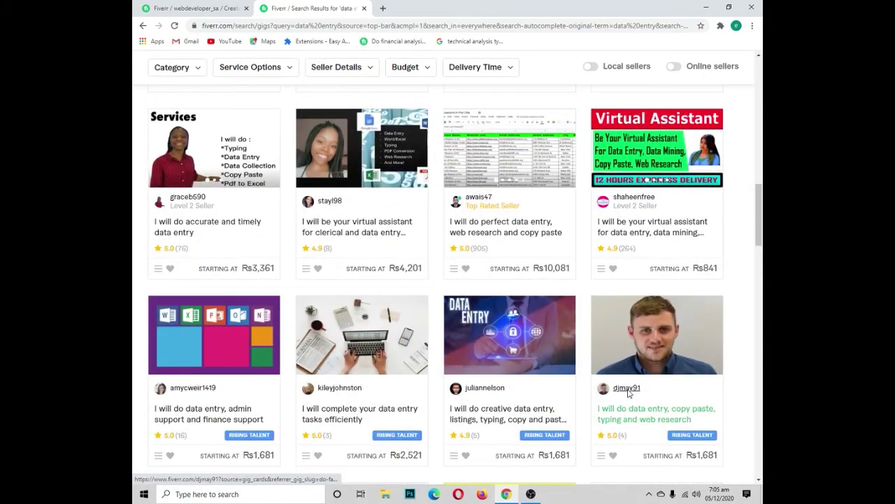
scroll(628, 395, down, 3)
scroll(628, 394, down, 4)
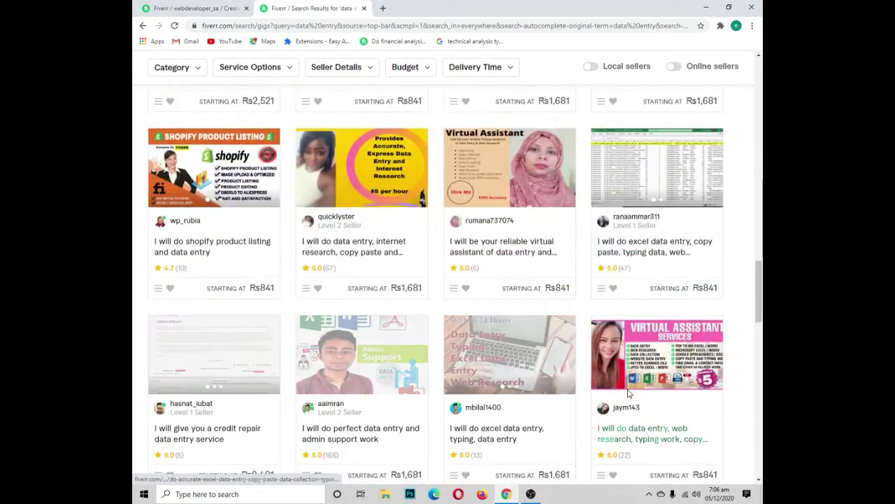
scroll(628, 394, down, 8)
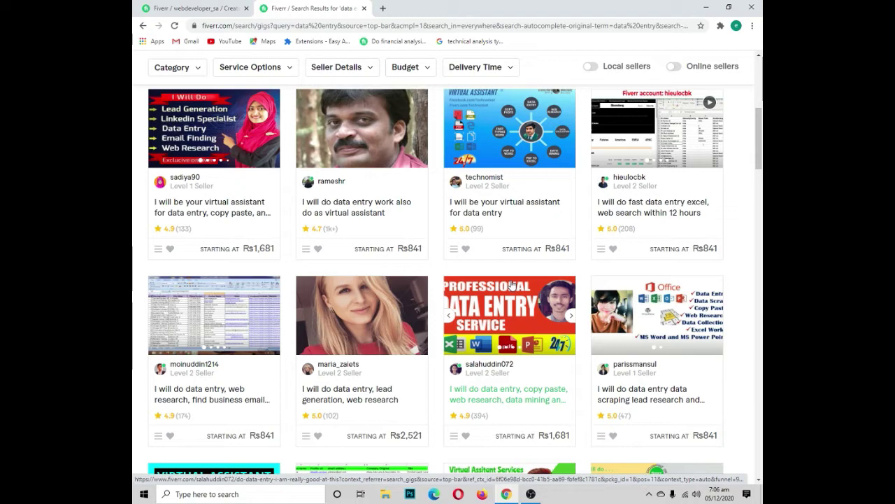
scroll(512, 287, down, 3)
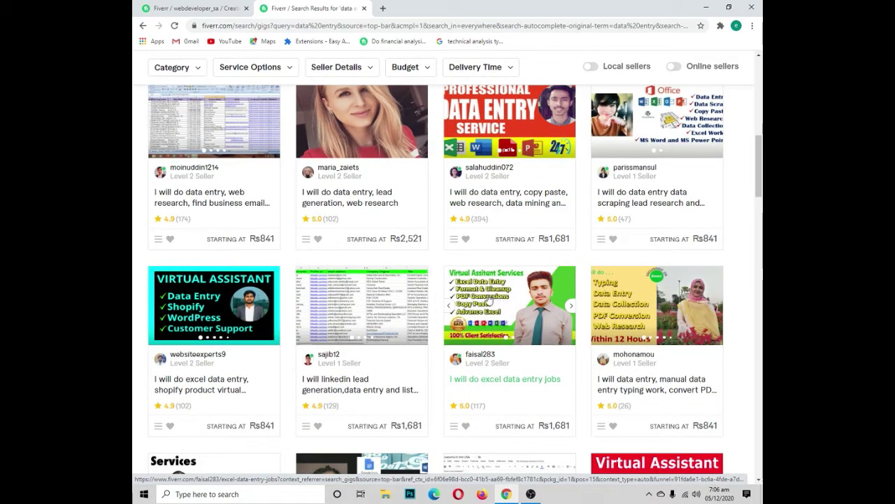
scroll(492, 288, down, 5)
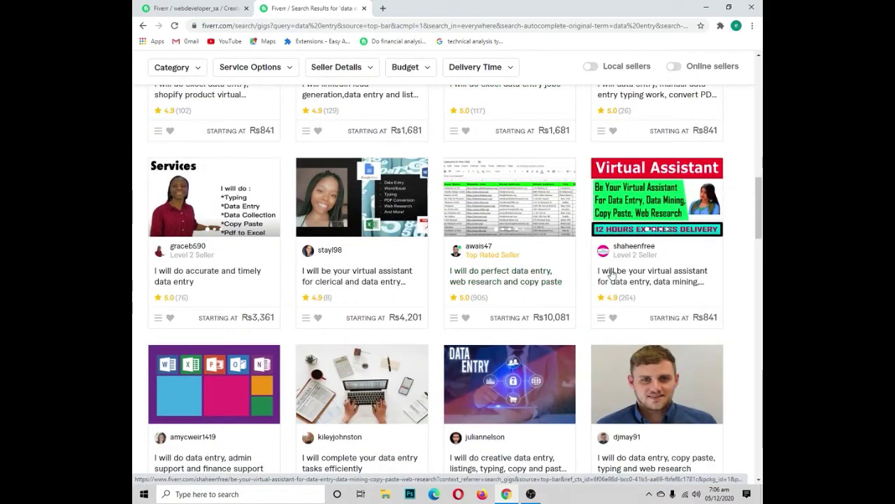
Open the virtual assistant data mining gig and the "perfect data entry, web research and copy paste" gig in separate tabs
click(633, 274)
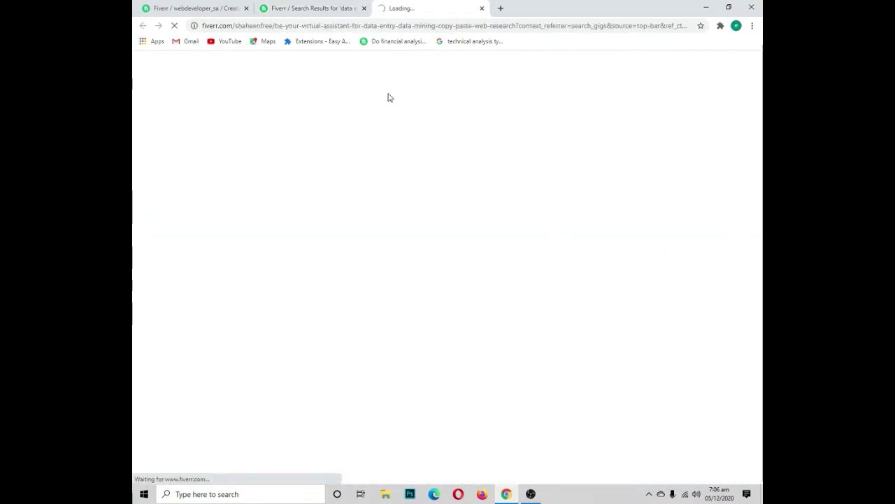
click(335, 8)
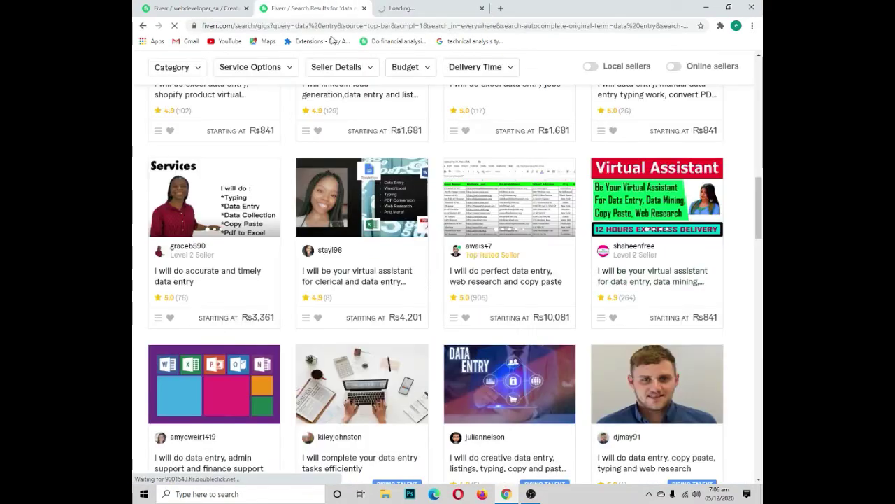
click(494, 274)
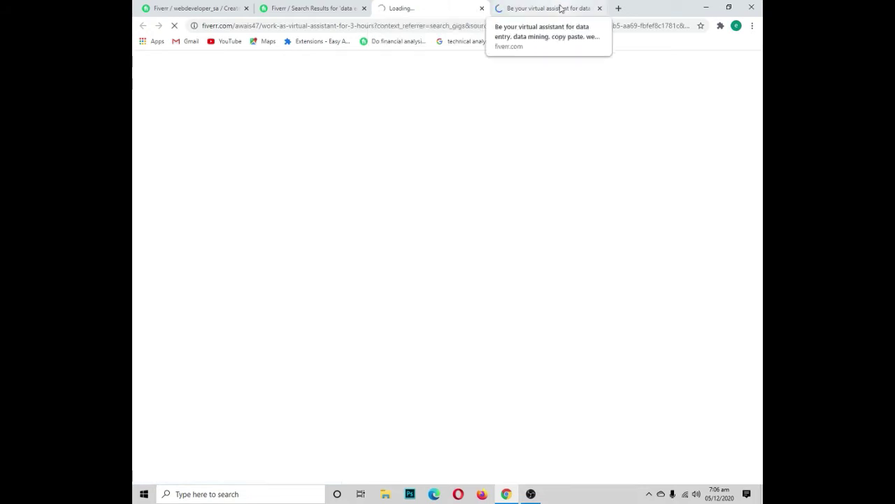
On the virtual assistant gig, view the buyer reviews and check the Standard and Premium packages
click(532, 8)
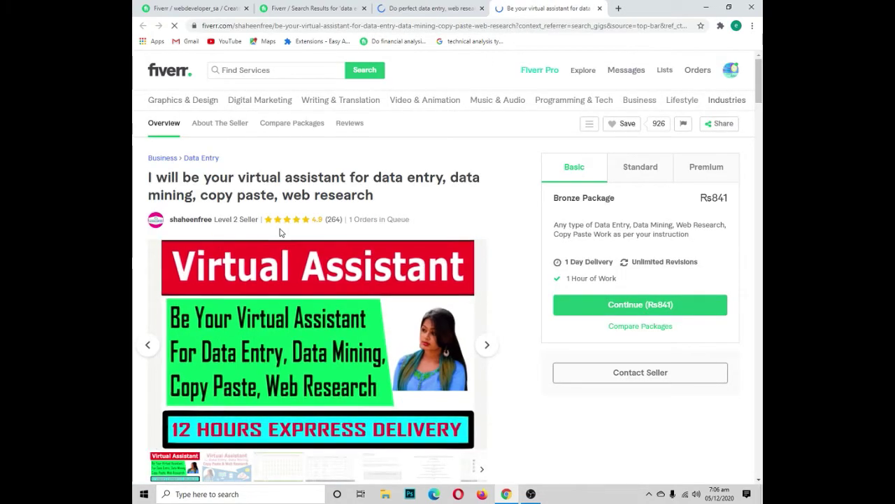
click(330, 221)
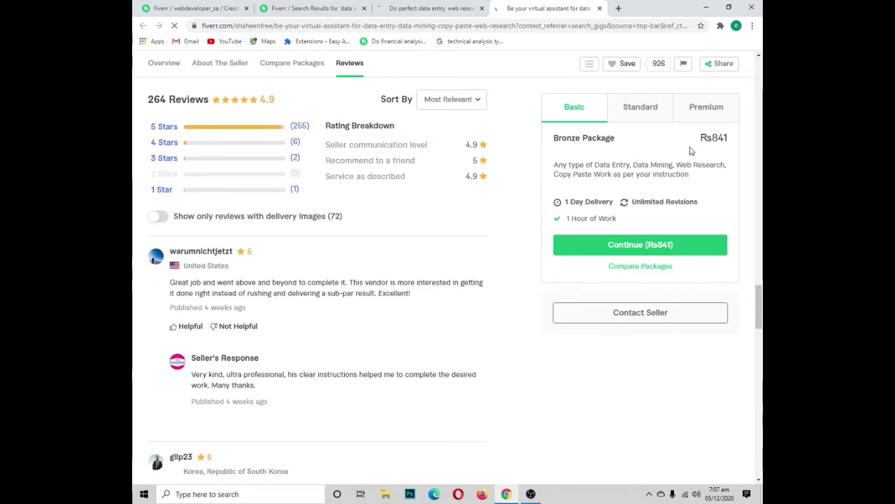
click(634, 109)
click(720, 109)
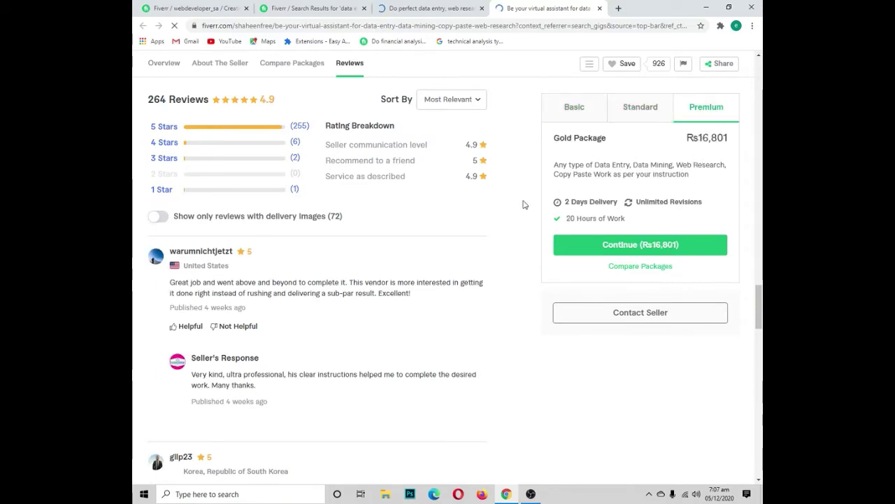
Review the virtual assistant gig's title, image and description with its list of offered services
scroll(320, 256, up, 7)
scroll(324, 254, up, 12)
scroll(324, 253, up, 6)
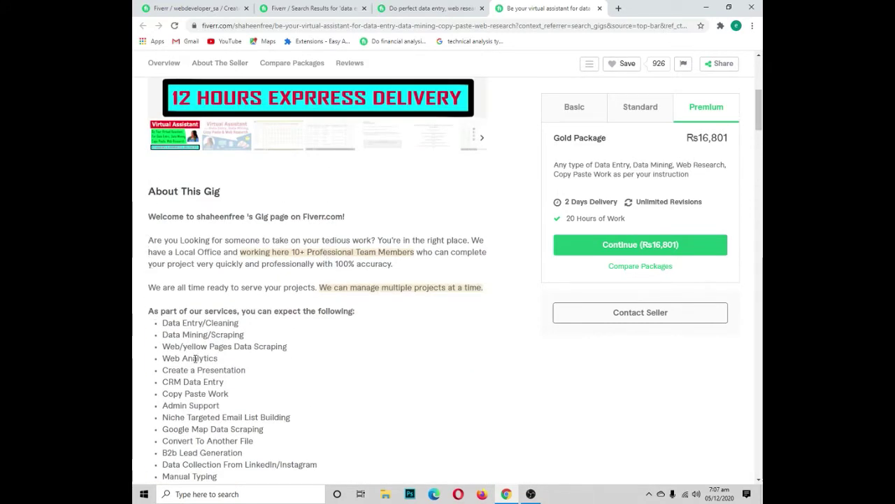
scroll(195, 358, down, 3)
scroll(217, 355, up, 6)
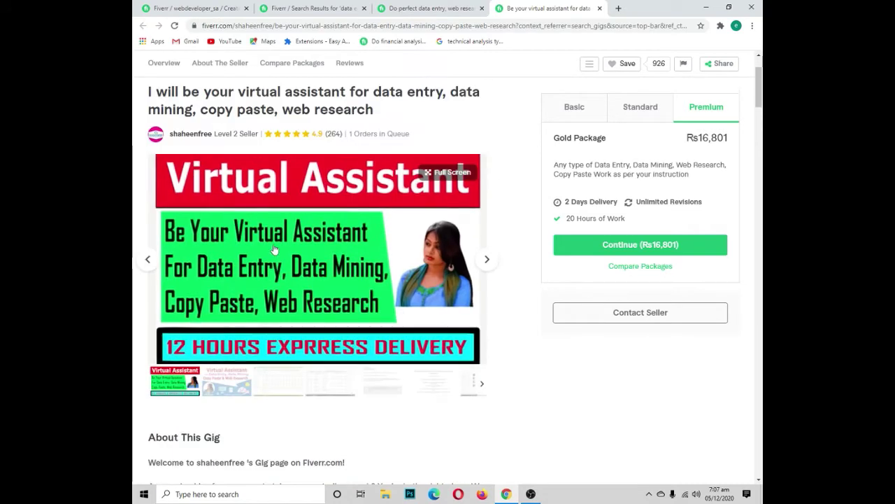
Switch to the "perfect data entry, web research and copy paste" gig and review its description, image and package
key(ctrl+shift+Tab)
scroll(310, 327, down, 3)
scroll(310, 327, down, 10)
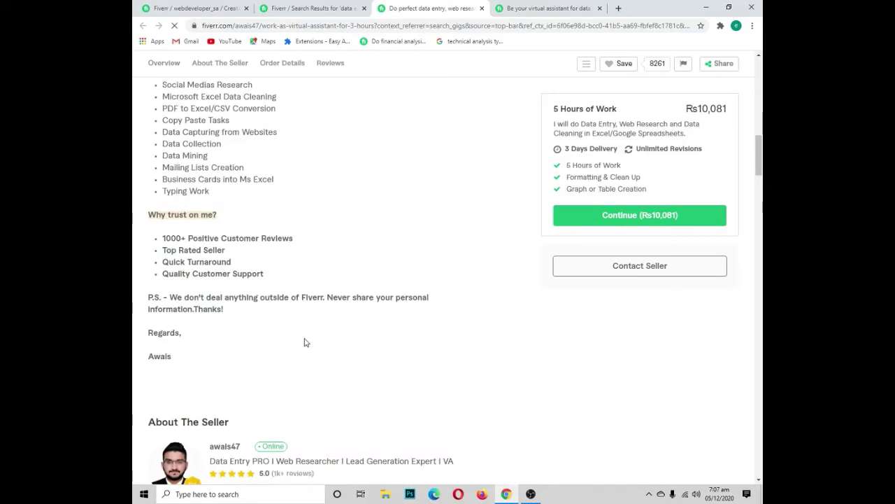
scroll(305, 342, up, 12)
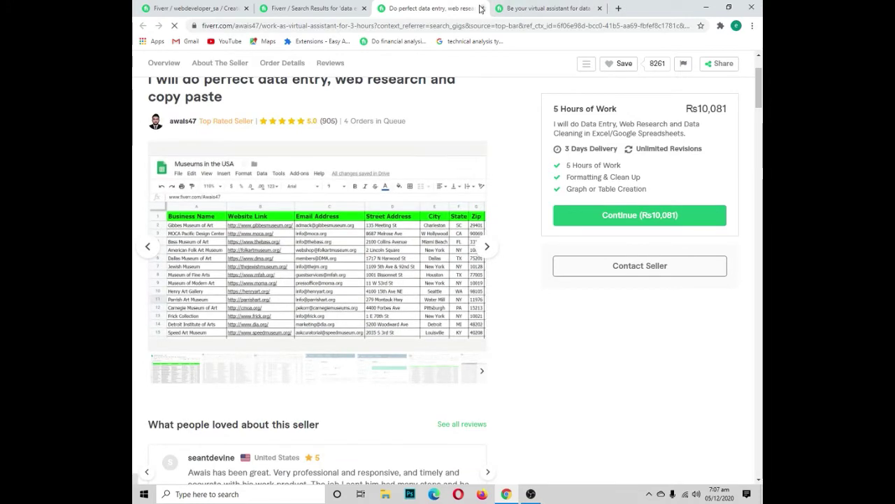
Close both competitor gigs and the search results to return to the new gig form
click(482, 8)
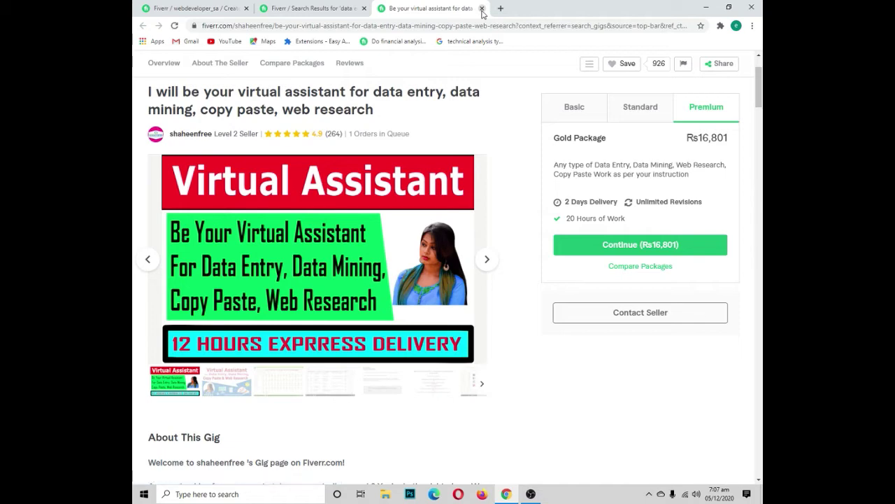
click(482, 9)
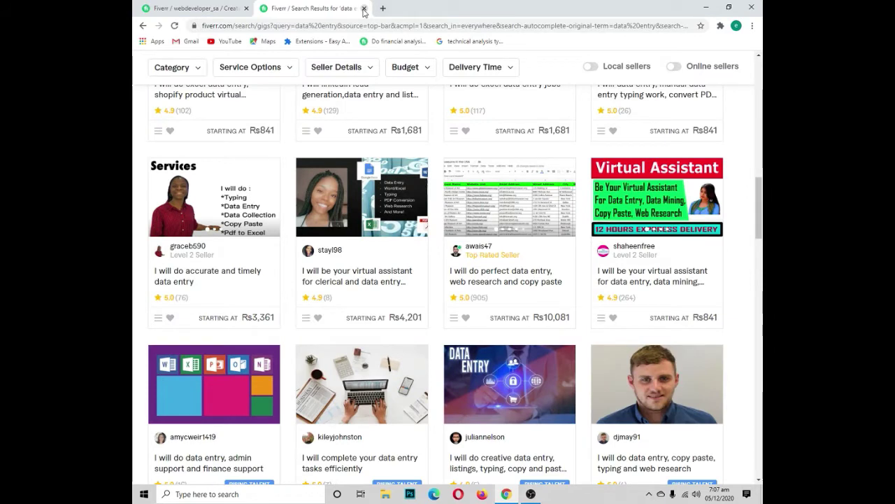
click(364, 8)
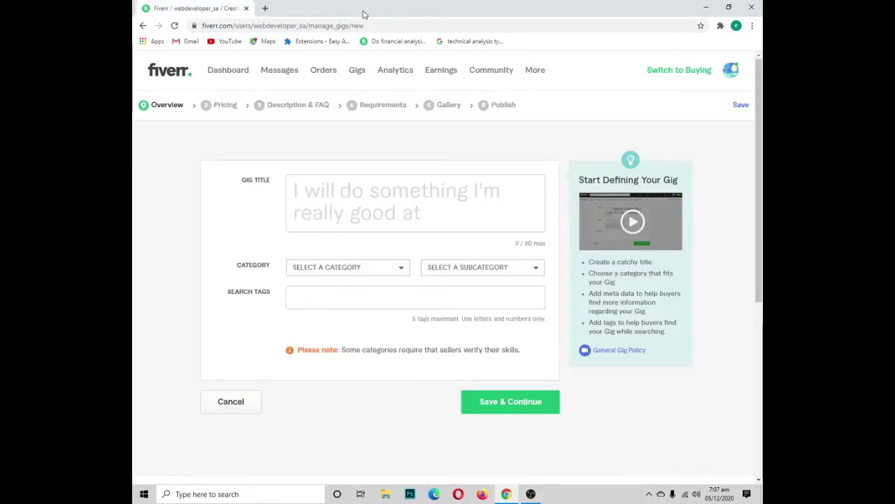
Copy "online/online data entry, typing, web/internet search and assist you virtually" from the Word document into Fiverr's gig title
click(332, 182)
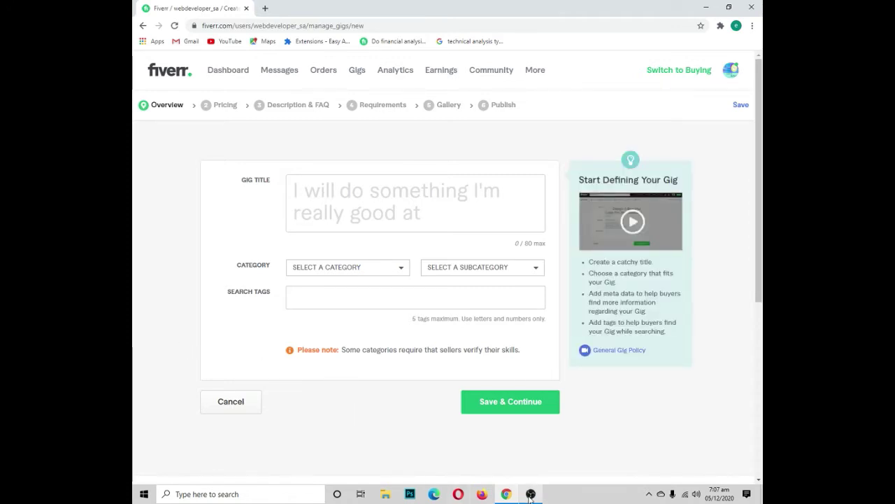
mouse_move(530, 495)
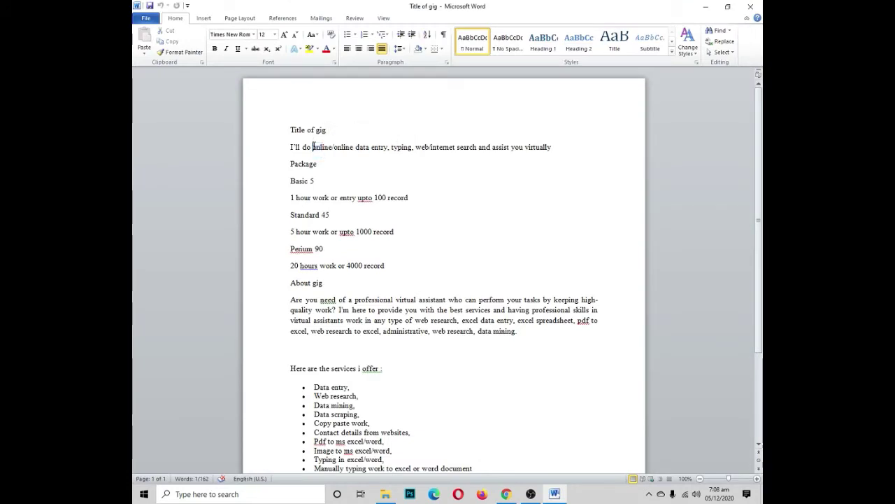
drag(313, 147, 550, 150)
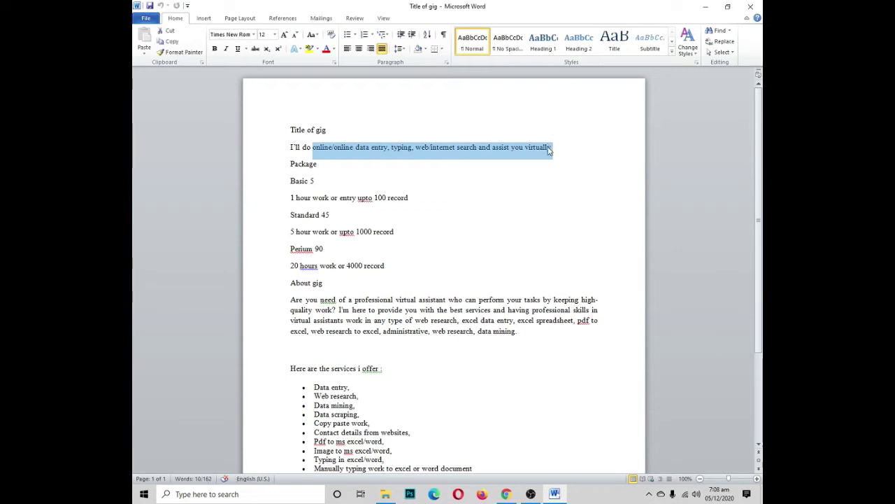
key(ctrl+c)
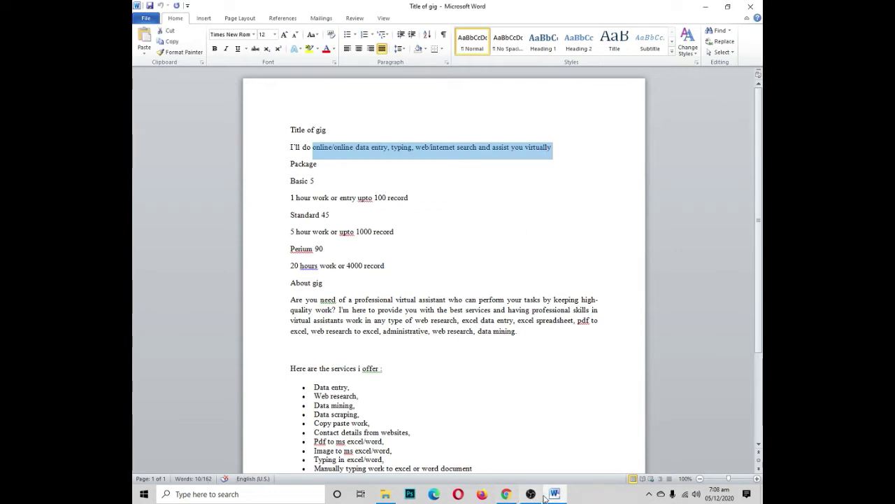
click(505, 494)
click(364, 186)
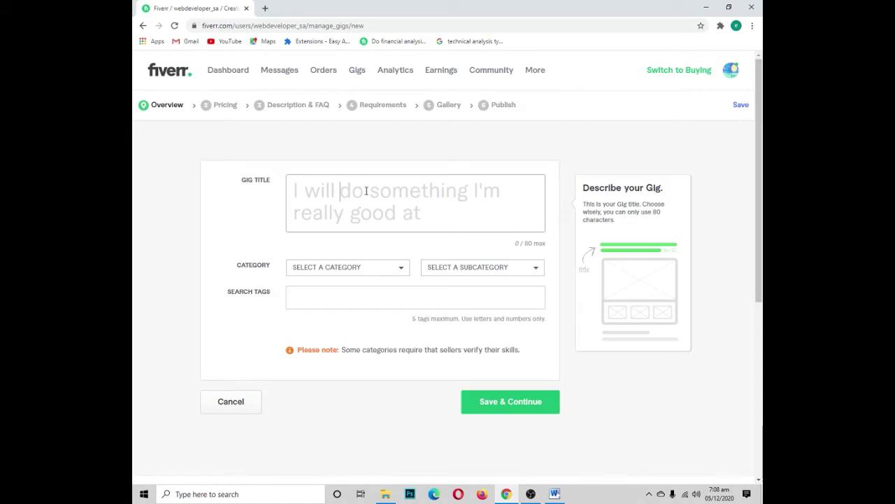
key(ctrl+v)
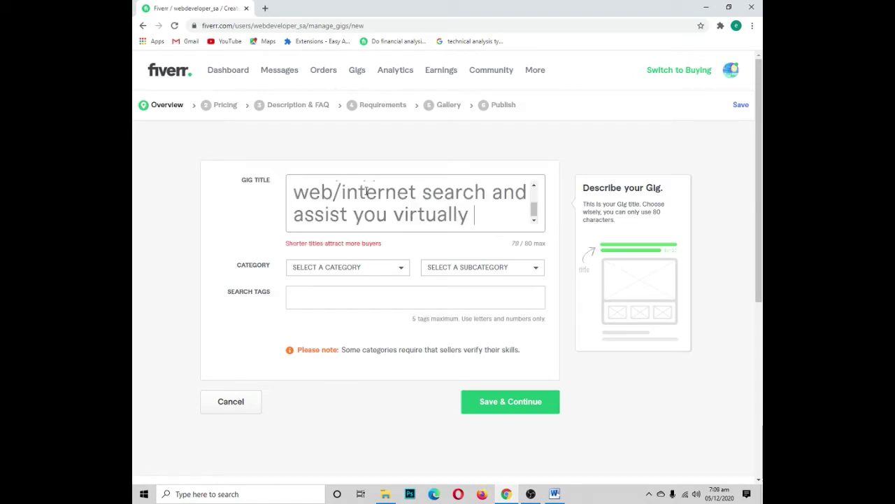
Correct the second "online" in the gig title to "offline"
scroll(458, 218, up, 2)
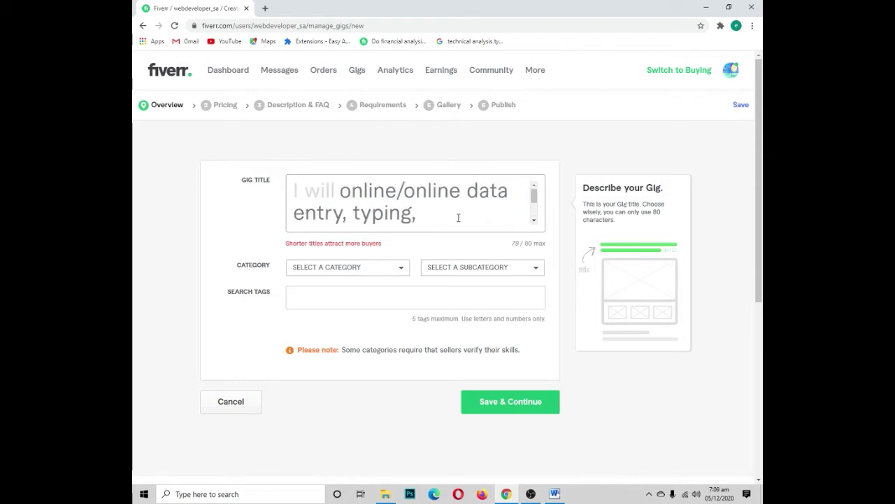
click(427, 192)
key(BackSpace)
text(f)
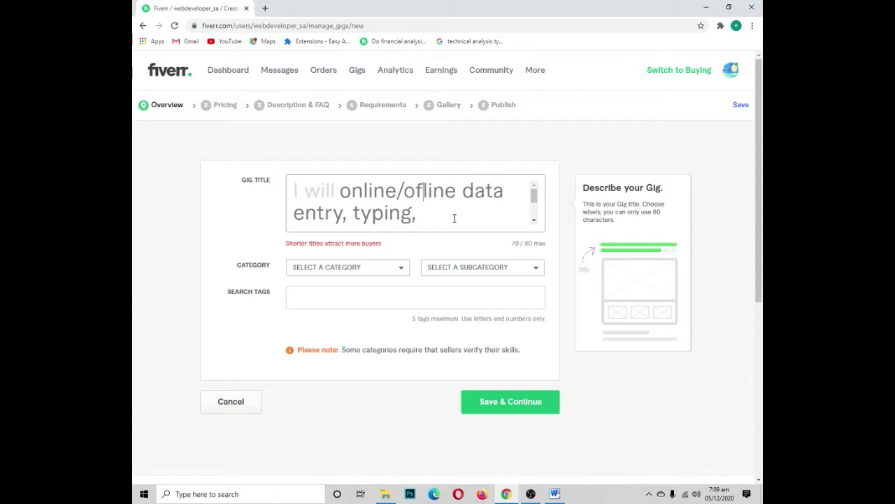
Set the gig's category to Business with subcategory Data Entry, and choose Copy data as the service type
scroll(459, 219, down, 6)
scroll(469, 226, up, 5)
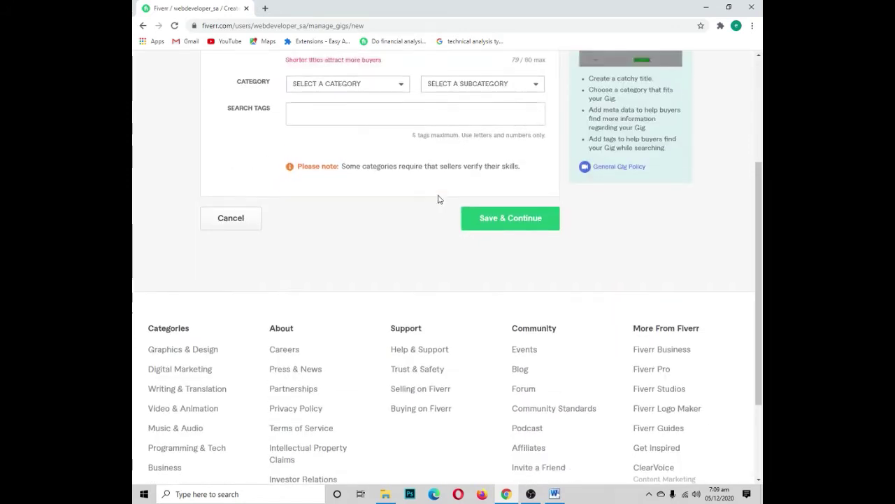
click(400, 269)
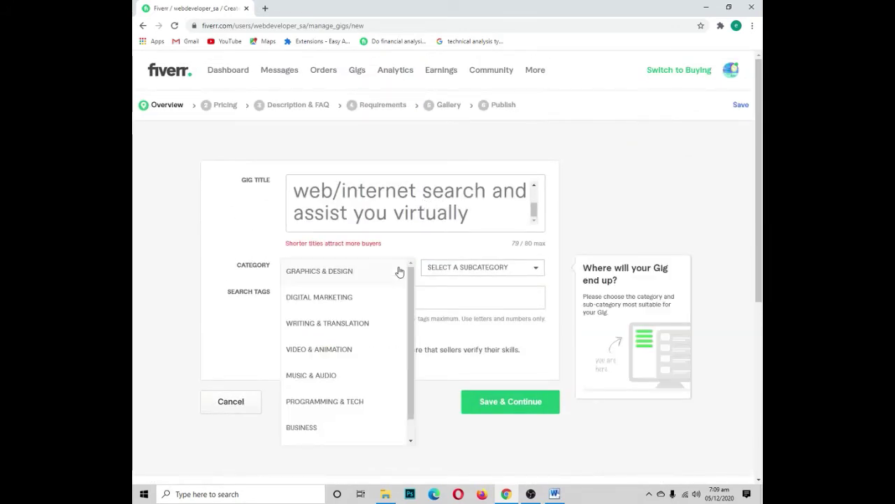
click(308, 427)
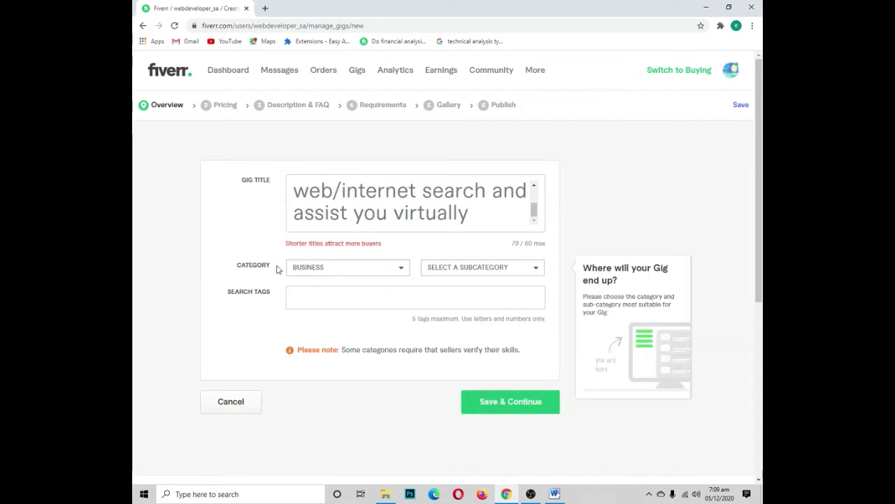
click(515, 268)
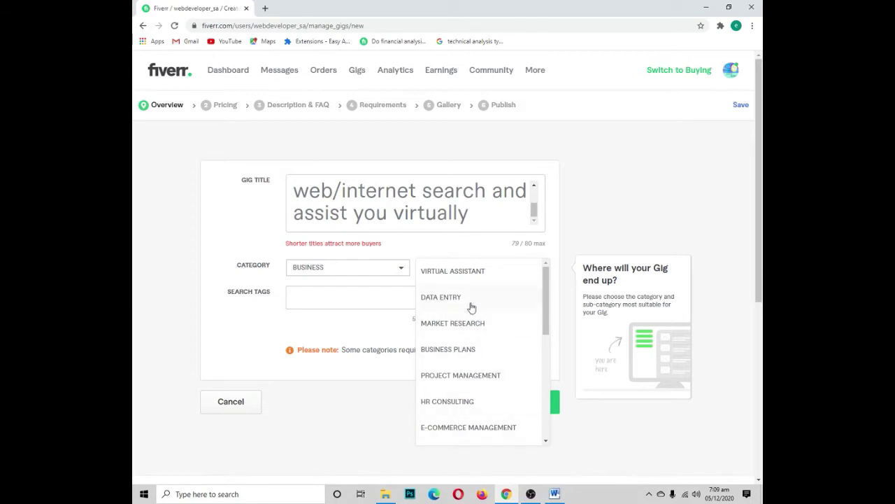
click(448, 298)
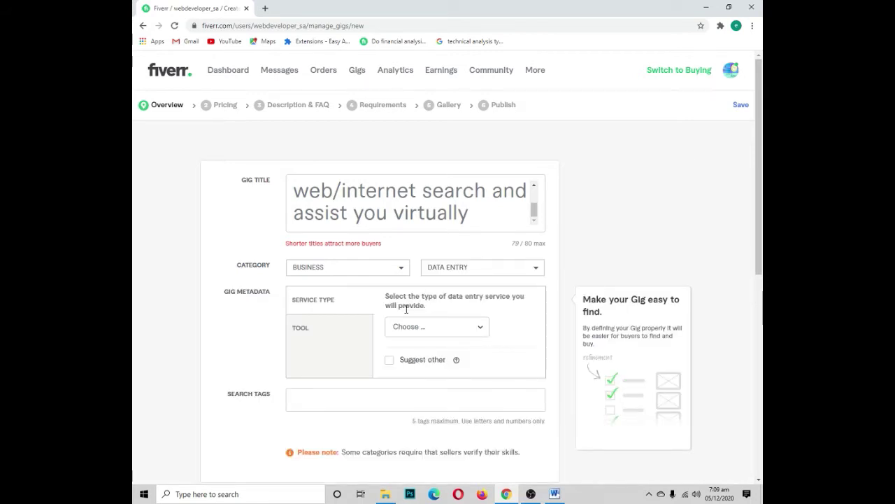
click(476, 332)
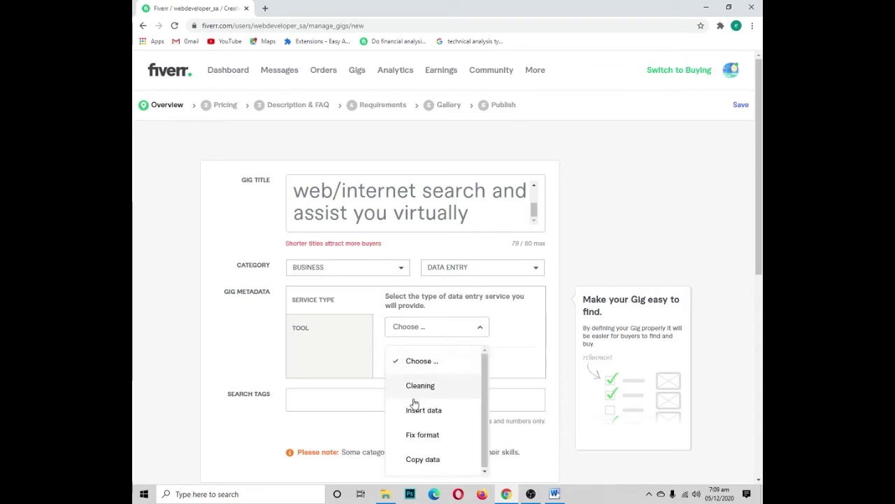
click(418, 461)
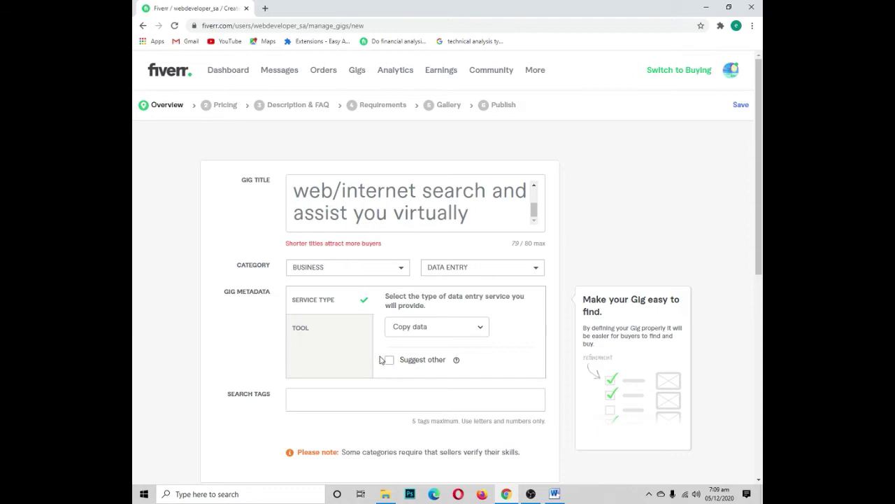
Add "data entry" and "data collection" as search tags for the gig
click(370, 398)
click(364, 407)
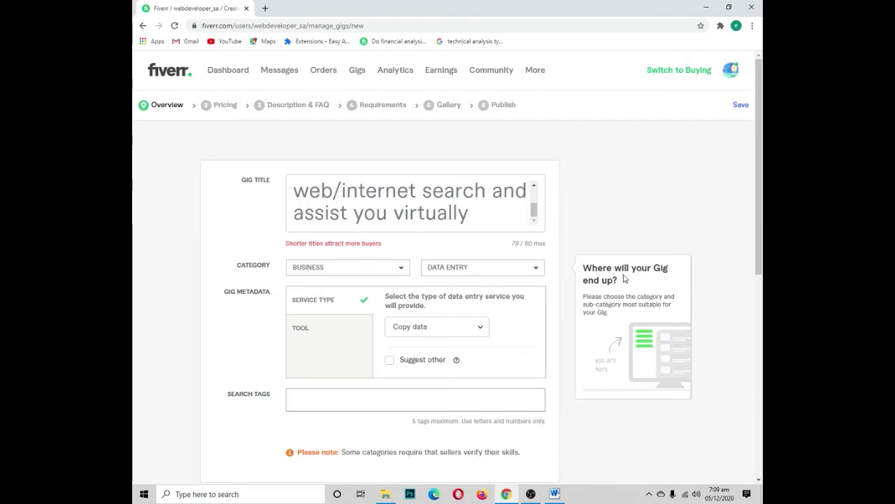
text(da)
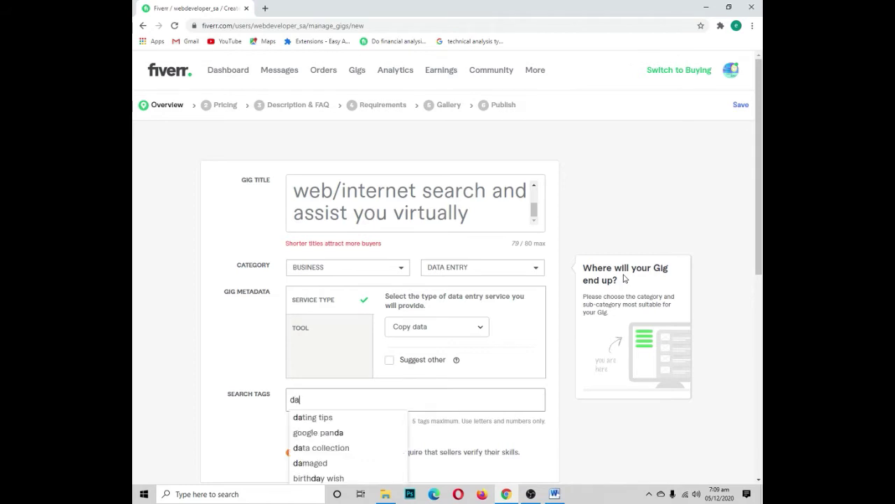
text(ta en)
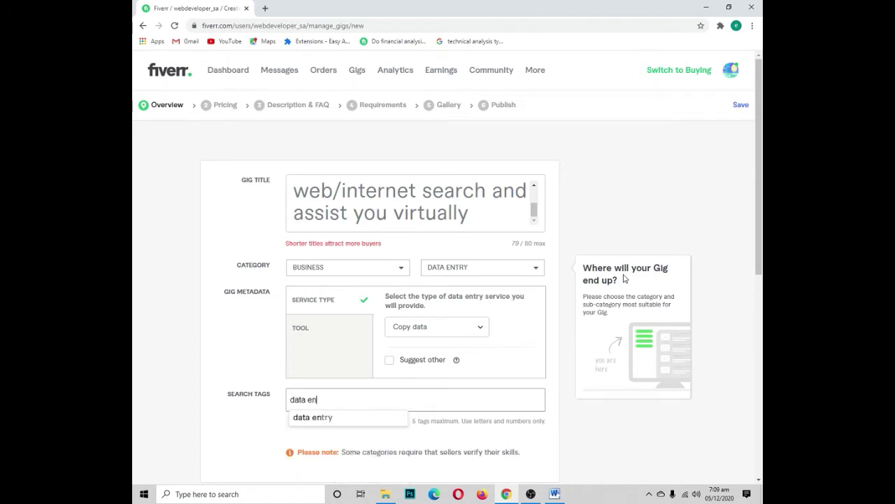
key(Return)
text(data)
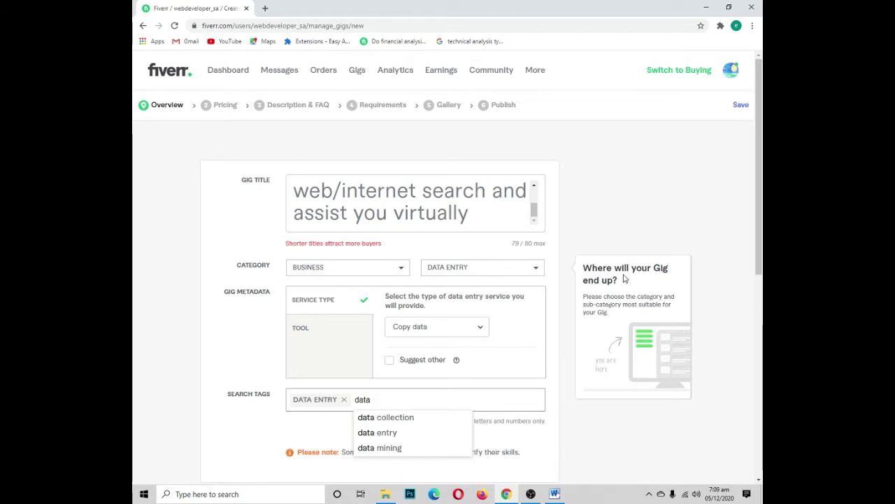
key(Down)
key(Return)
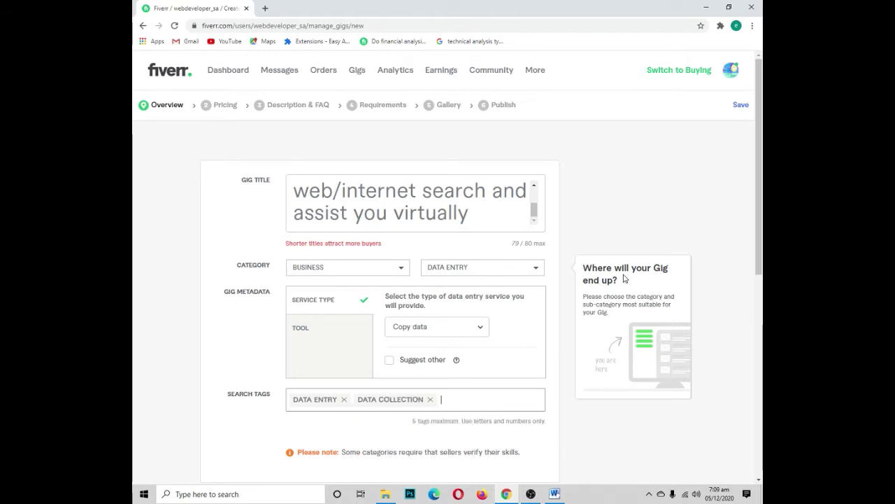
Add two more search tags, "data mining" and "data scraping"
text(data)
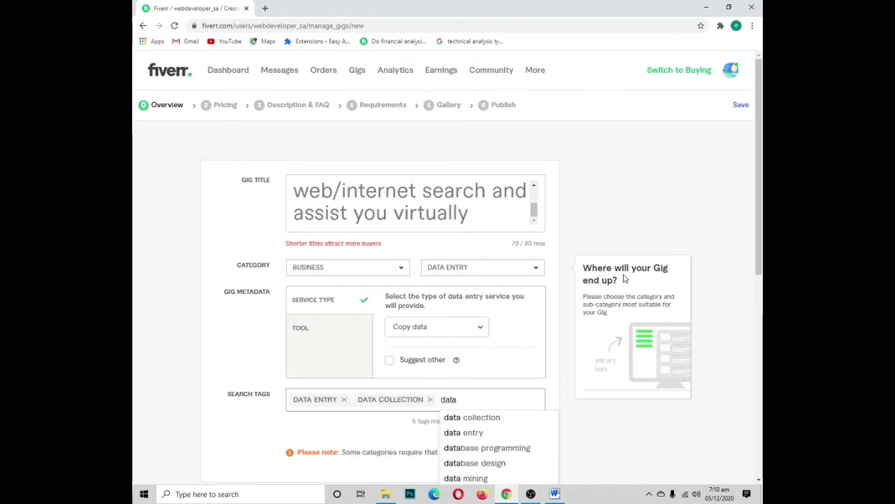
click(486, 479)
text(dat)
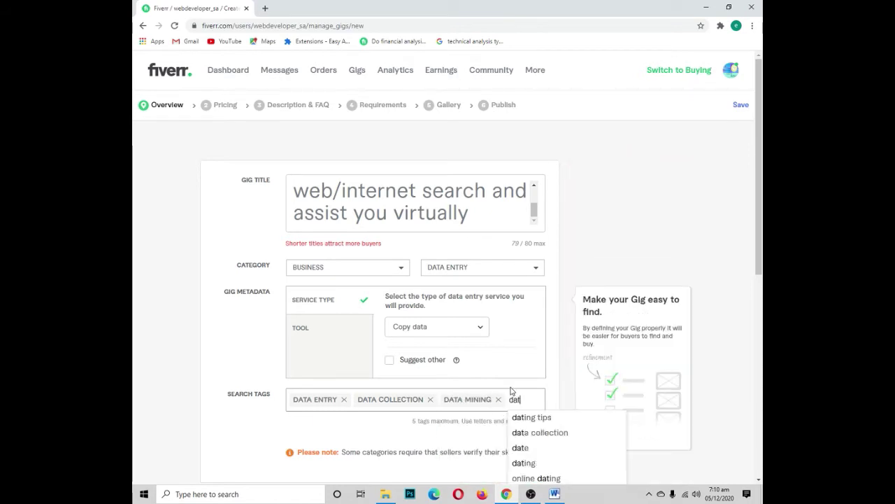
text(a sc)
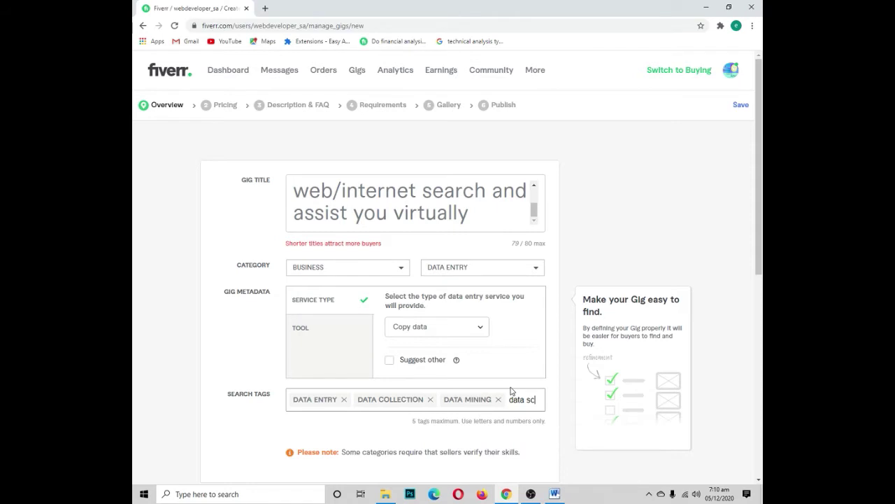
text(raping)
key(Return)
Add "data scraping form google map" as the fifth search tag
text(daty)
key(BackSpace)
text(a)
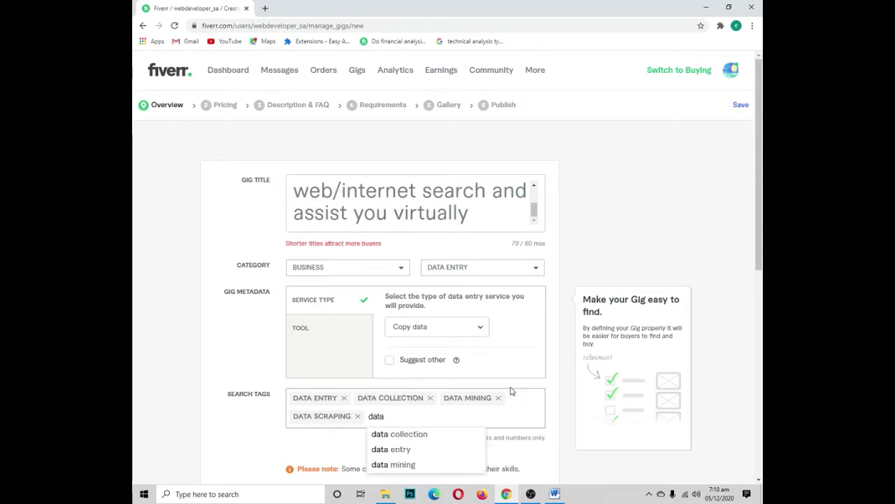
text( maping)
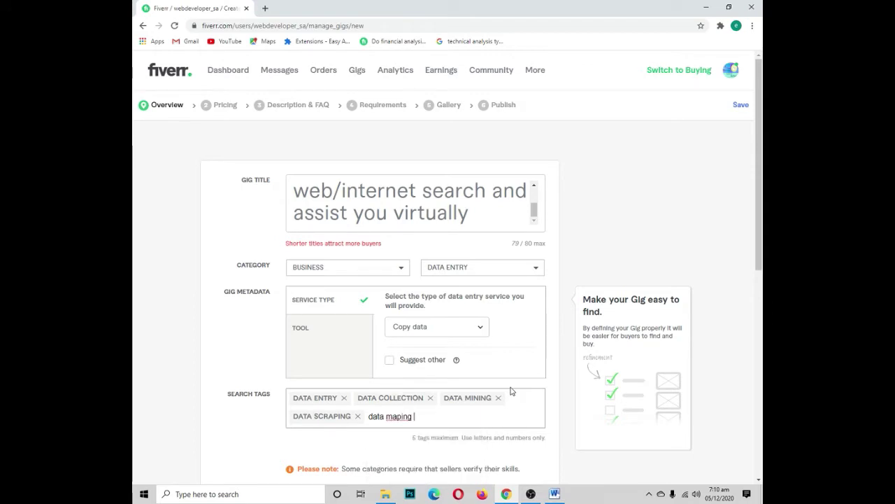
key(BackSpace)
key(BackSpace)
key(BackSpace)
key(BackSpace)
key(BackSpace)
key(BackSpace)
text(scraping form googl)
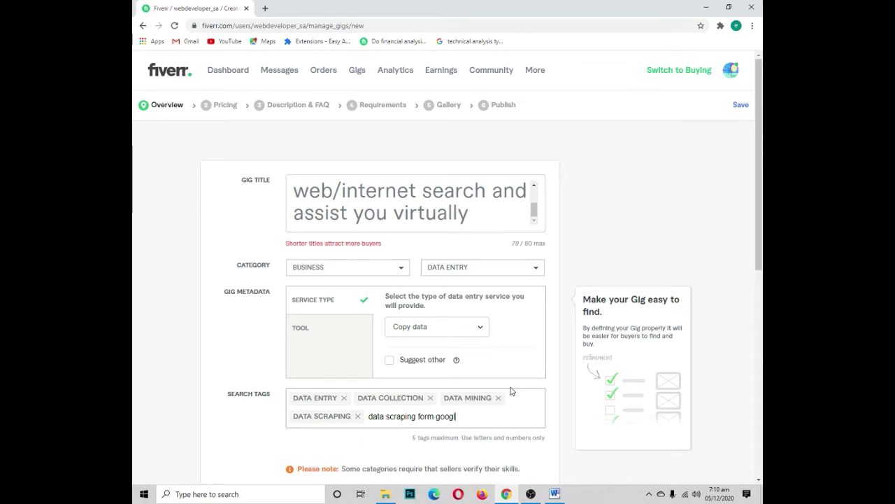
text(e map)
key(Return)
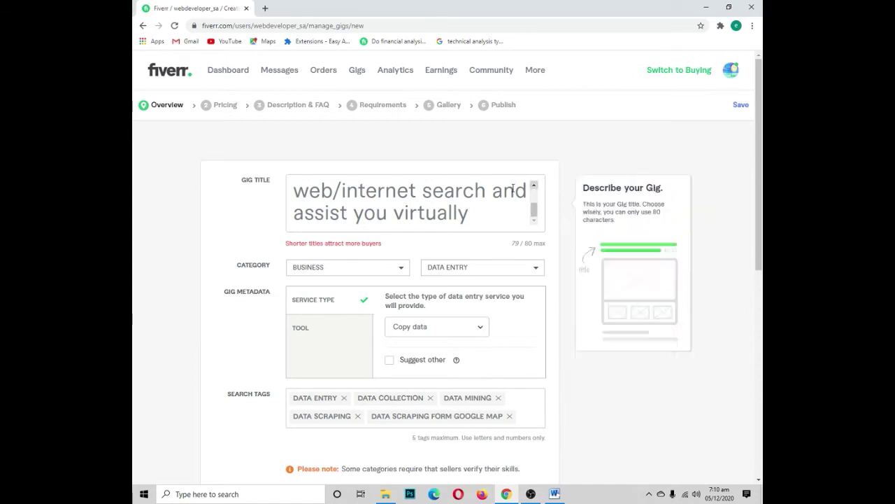
Try to save the gig overview, and remove the "data scraping form google map" tag
scroll(434, 424, down, 2)
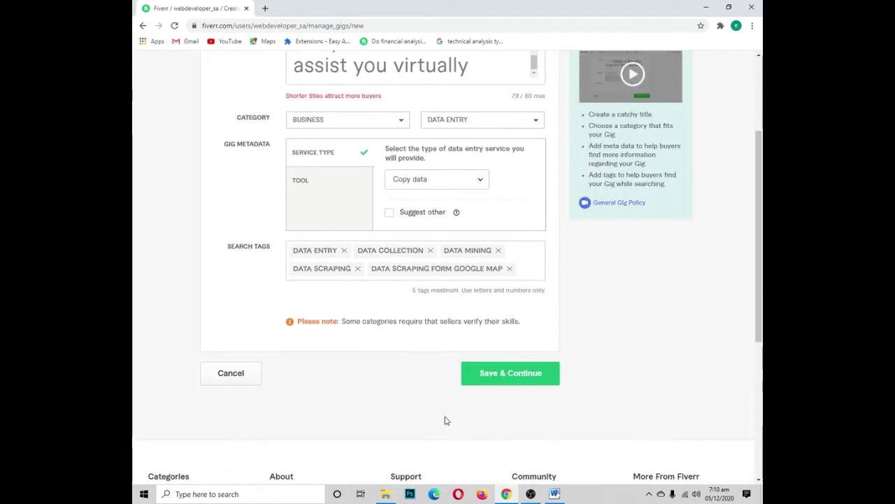
click(499, 386)
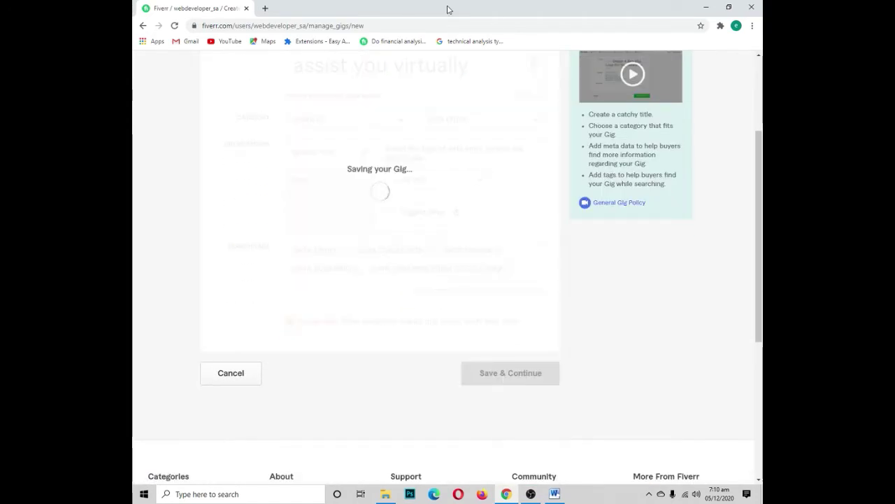
scroll(373, 283, down, 1)
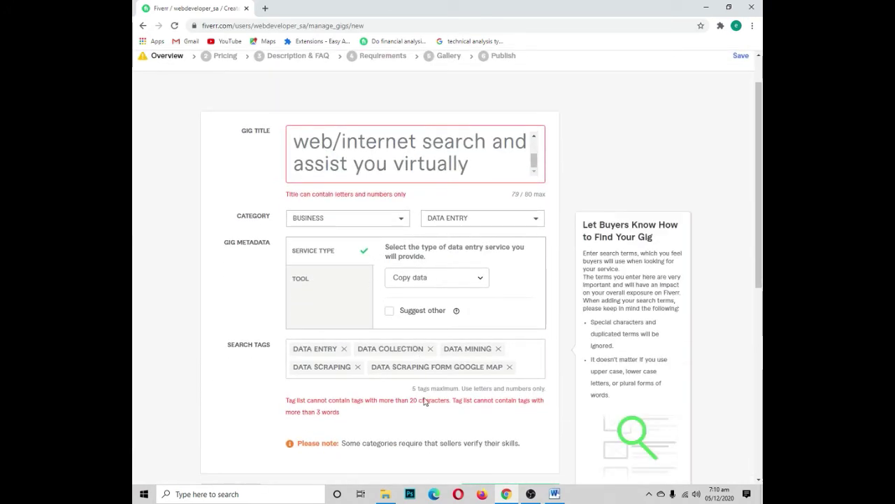
click(509, 367)
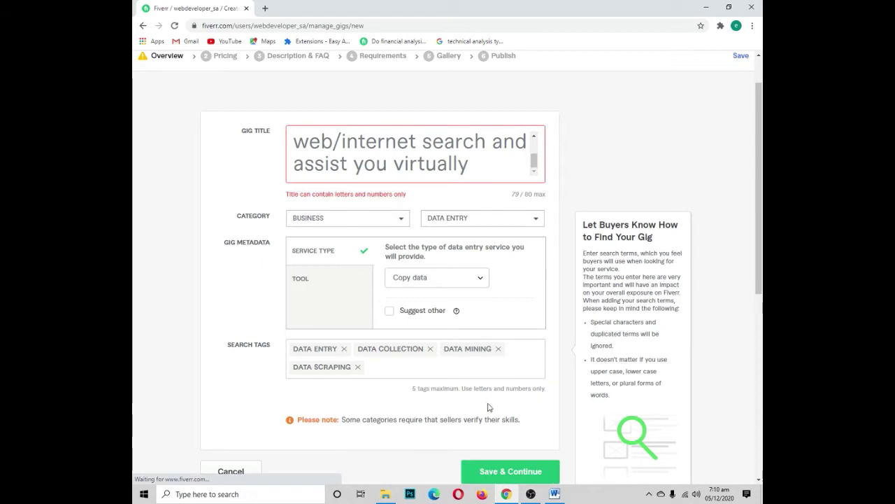
Replace both slashes in the gig title with commas, giving "online,ofline" and "web,internet"
scroll(394, 292, up, 1)
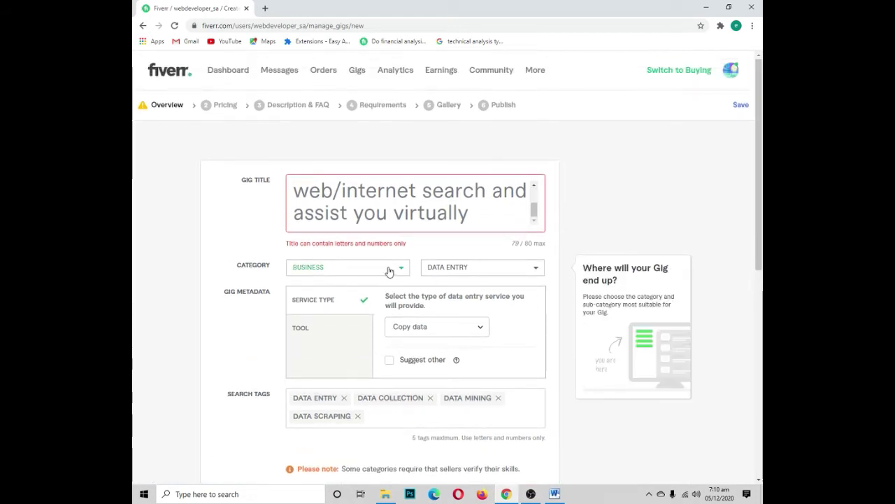
scroll(350, 206, up, 1)
scroll(348, 206, down, 1)
click(341, 198)
key(BackSpace)
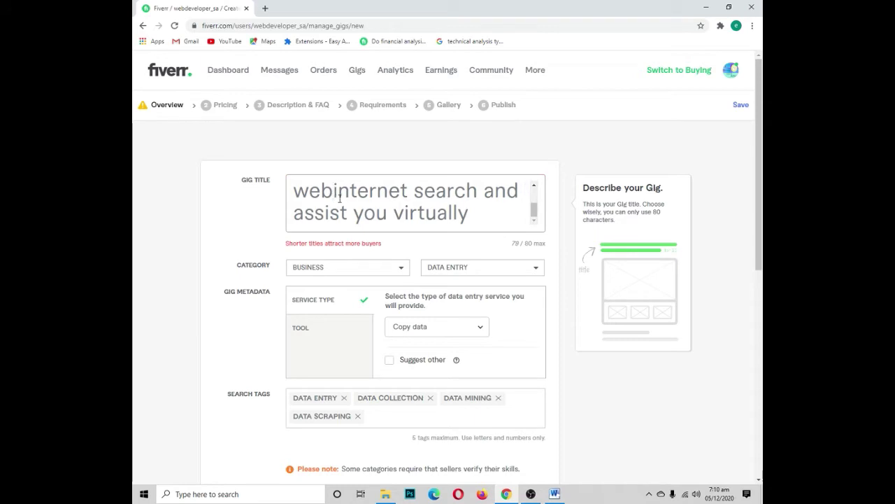
text(,)
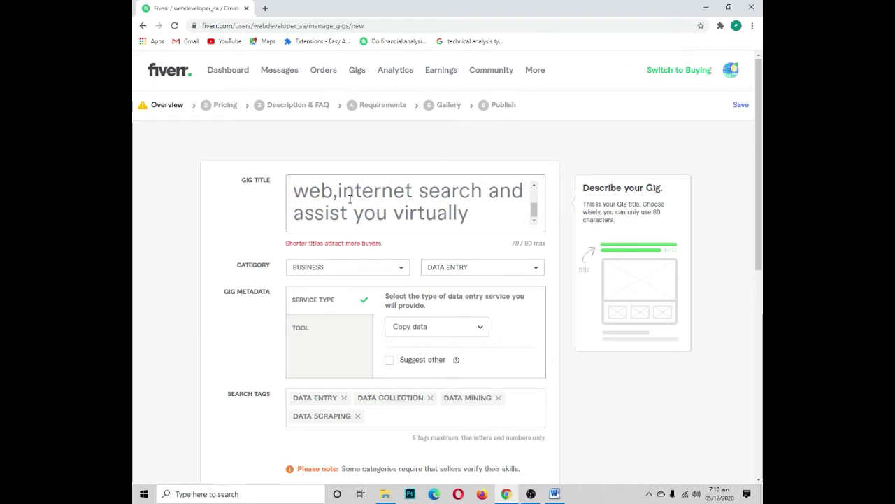
scroll(350, 199, up, 1)
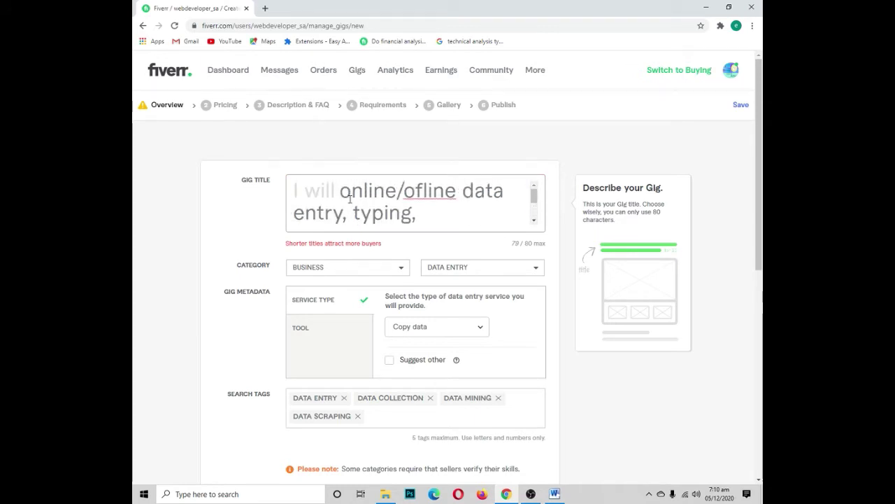
click(402, 196)
key(BackSpace)
text(,)
Save the gig overview, continue to pricing and enable all 3 packages, dismissing the packages introduction
scroll(445, 211, down, 6)
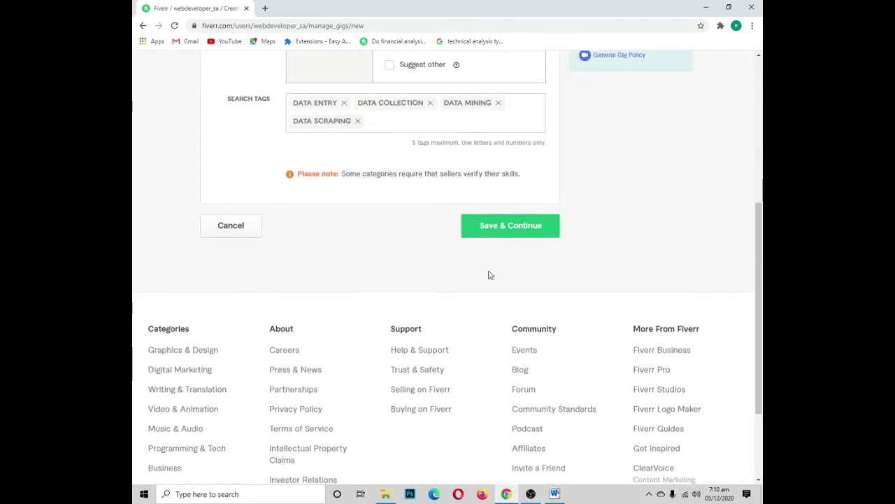
click(494, 228)
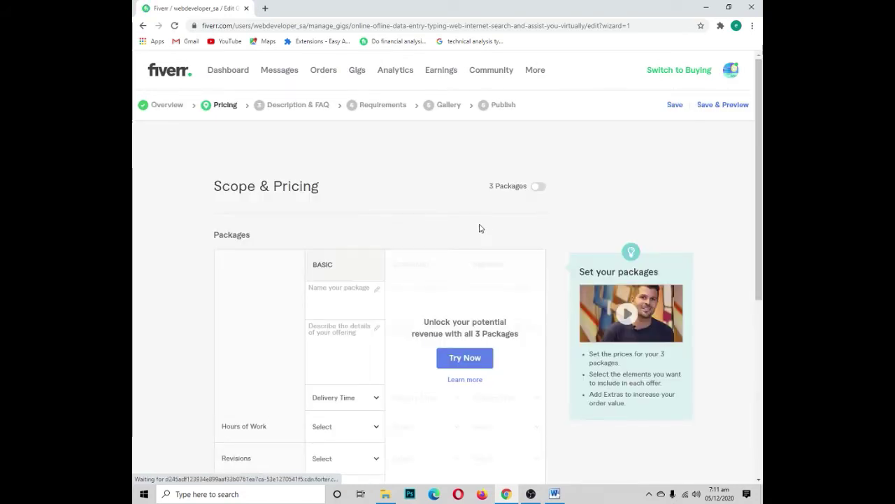
scroll(323, 283, down, 2)
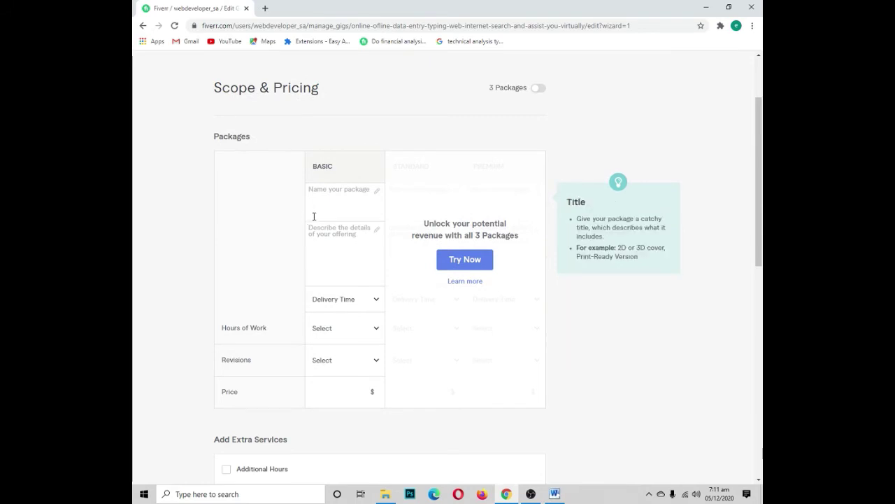
click(458, 265)
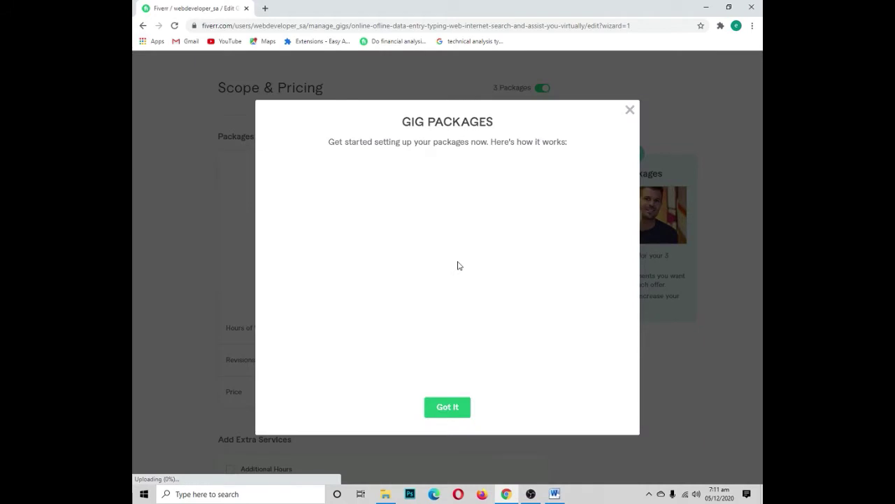
click(447, 407)
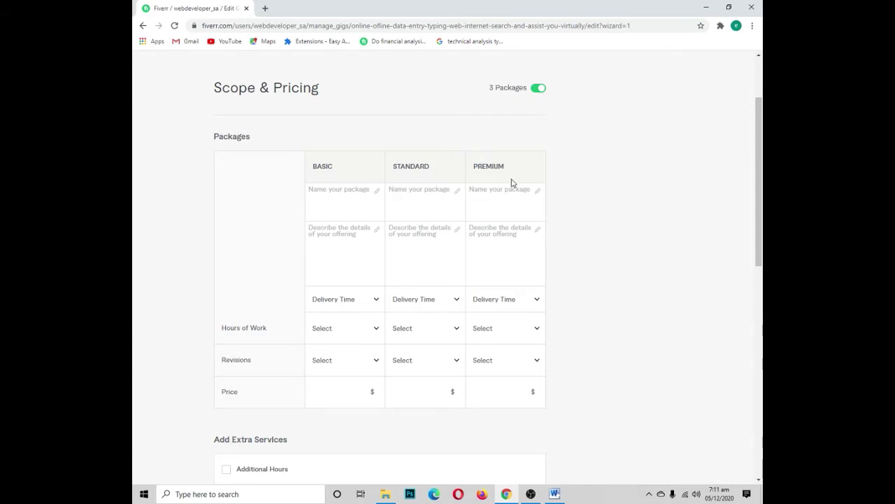
Name the Basic, Standard and Premium packages "startup", "medium" and "premium" respectively
mouse_move(325, 203)
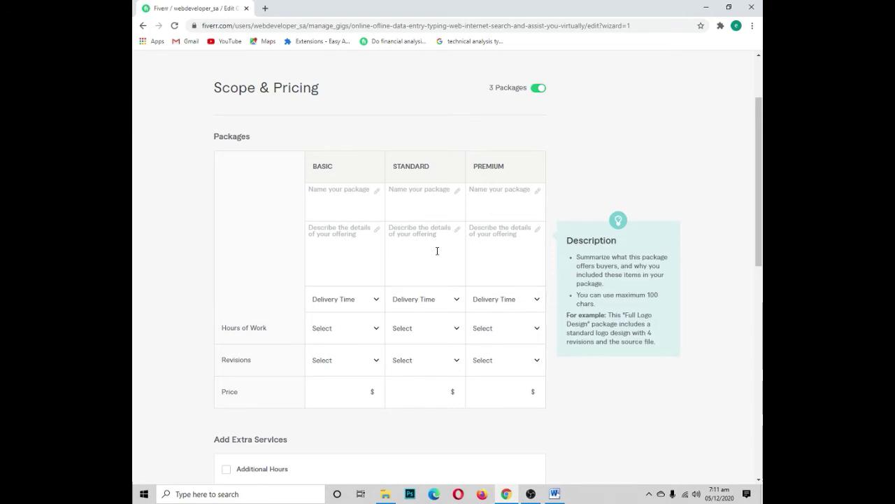
click(362, 203)
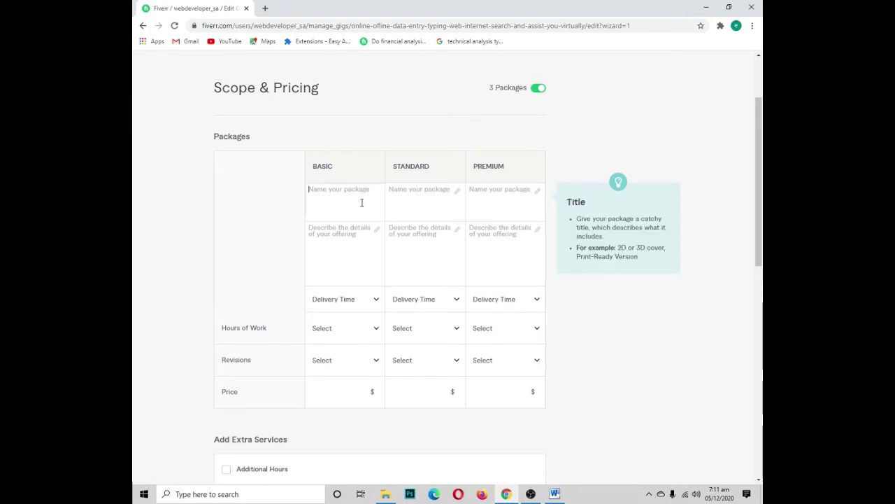
text(s)
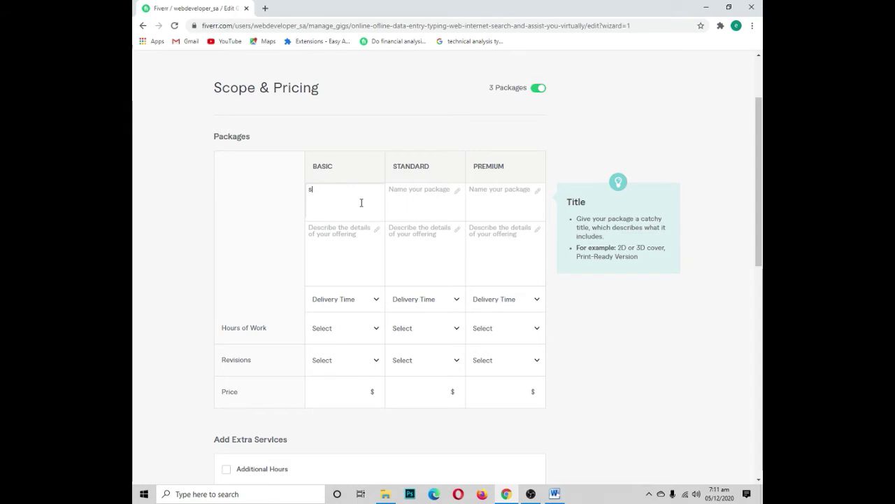
text(tartup)
key(Tab)
text(mediu)
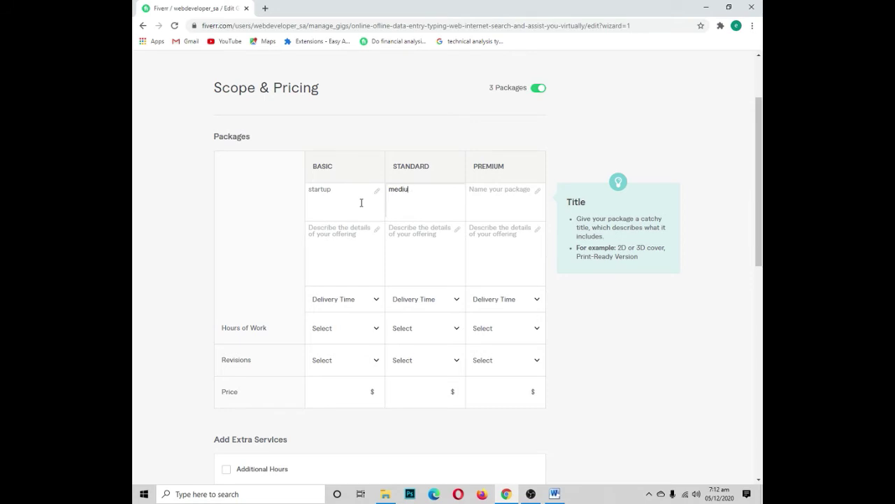
text(ym)
key(Tab)
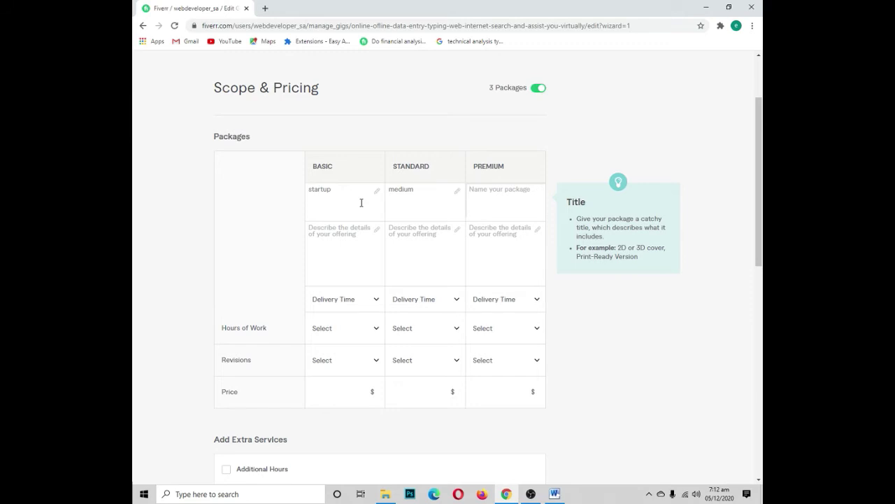
text(premium)
Copy the Basic package line from the Word document into the Basic description, corrected to "1 hour work or entry up to 100 record"
click(344, 239)
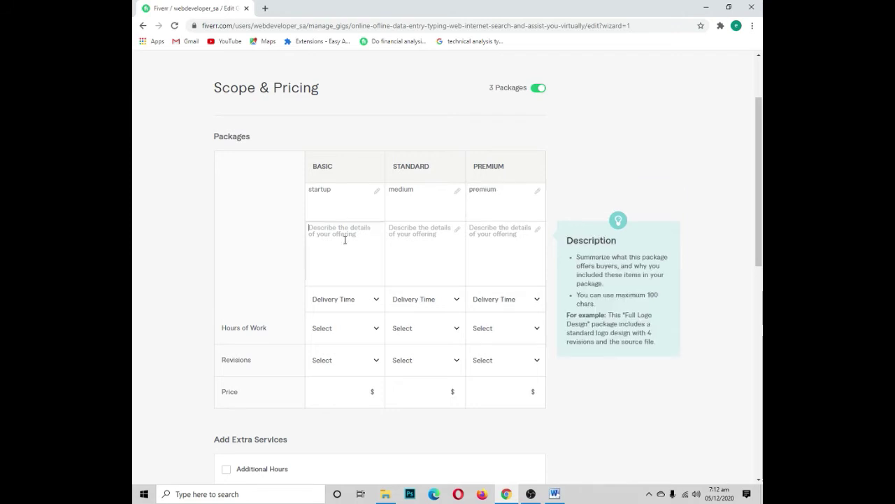
click(554, 494)
drag(291, 197, 410, 202)
key(ctrl+c)
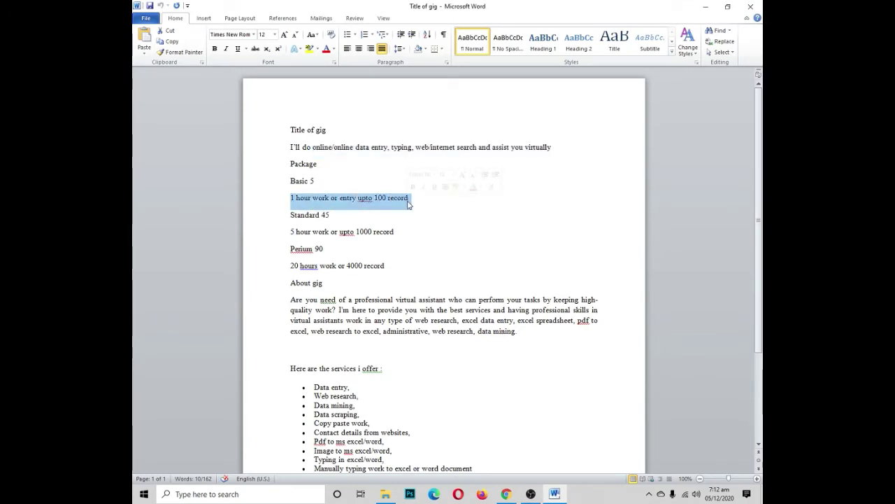
click(506, 494)
key(ctrl+v)
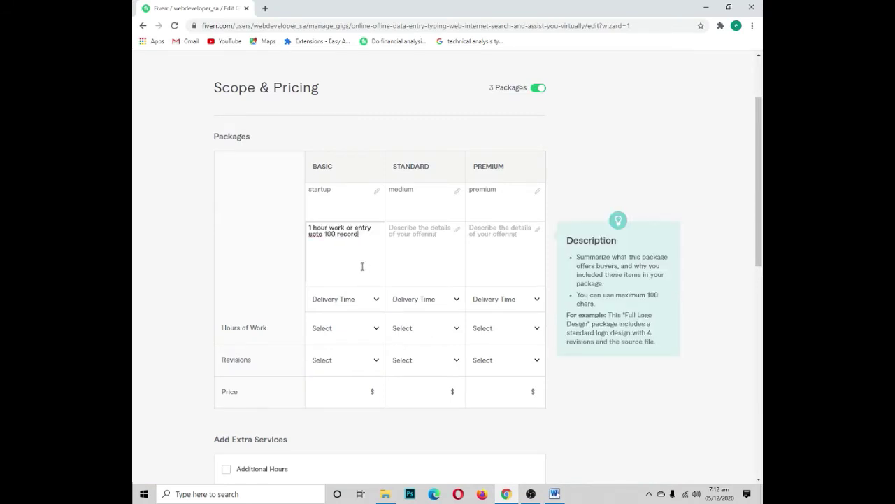
click(317, 234)
Copy the Basic description into the Standard package and change it to "5 hour work or entry up to 500 record"
drag(366, 236, 307, 225)
key(ctrl+c)
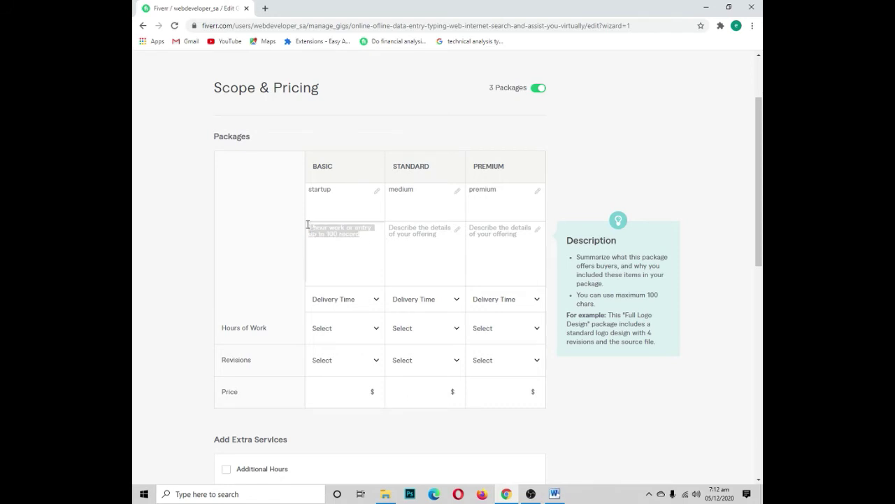
click(423, 246)
key(ctrl+v)
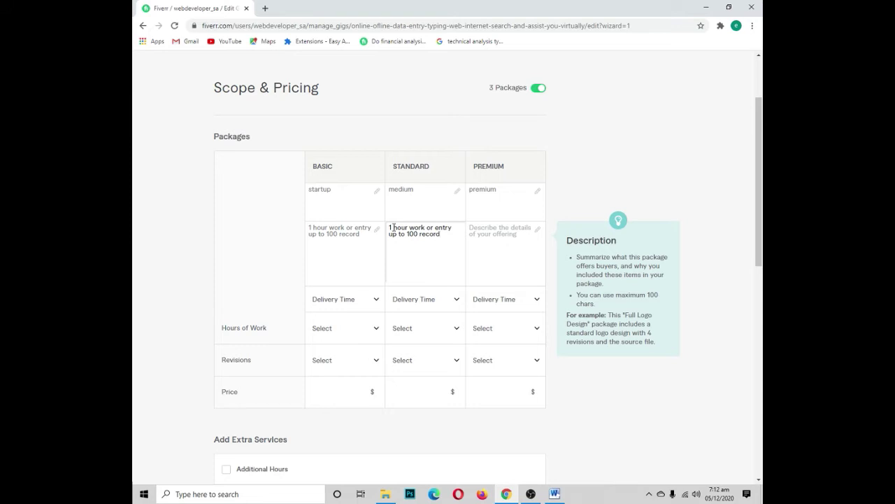
key(BackSpace)
key(BackSpace)
text(5)
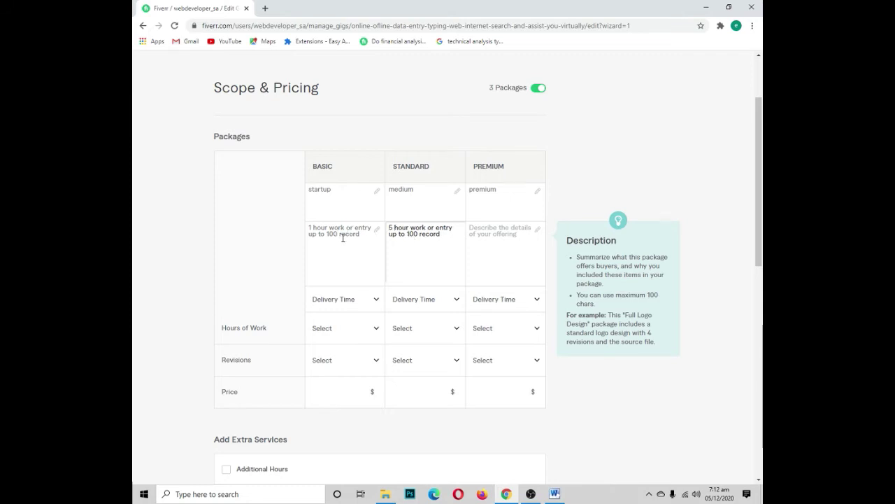
click(412, 244)
key(BackSpace)
text(5)
Copy "20 hours work or 4000 record" from the Word document into the Premium package description on Fiverr
click(479, 250)
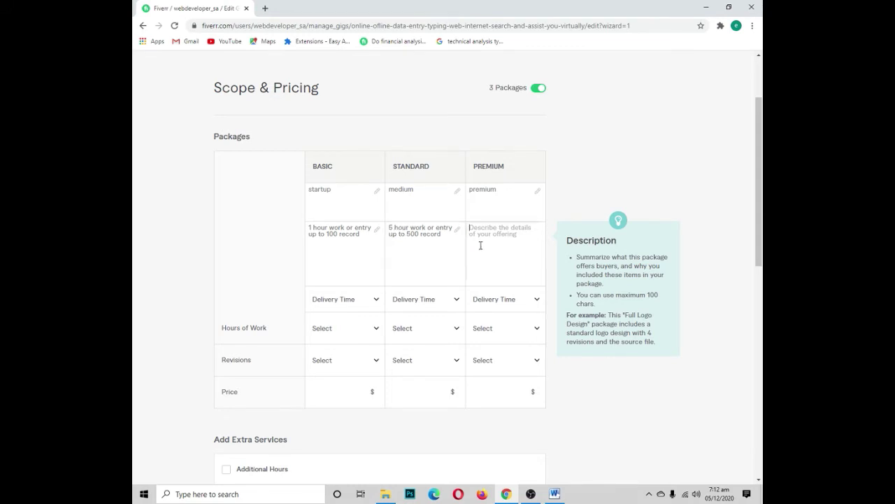
click(554, 494)
drag(290, 266, 392, 274)
key(ctrl+c)
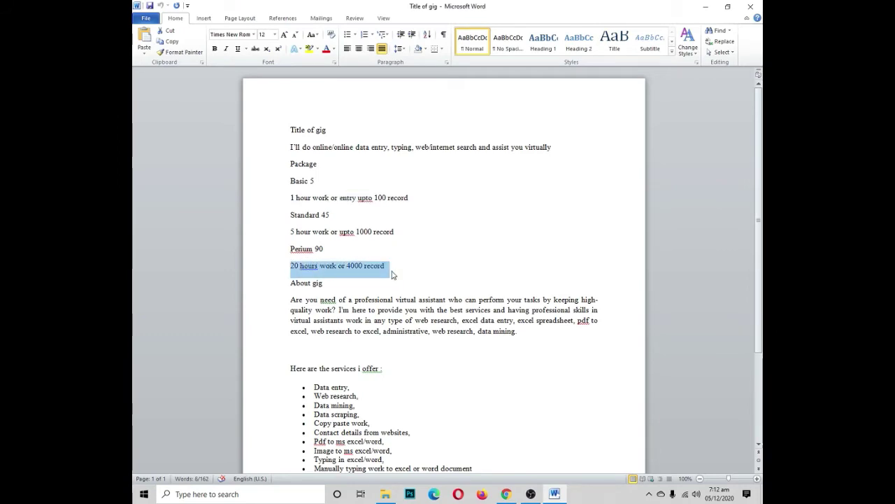
click(506, 494)
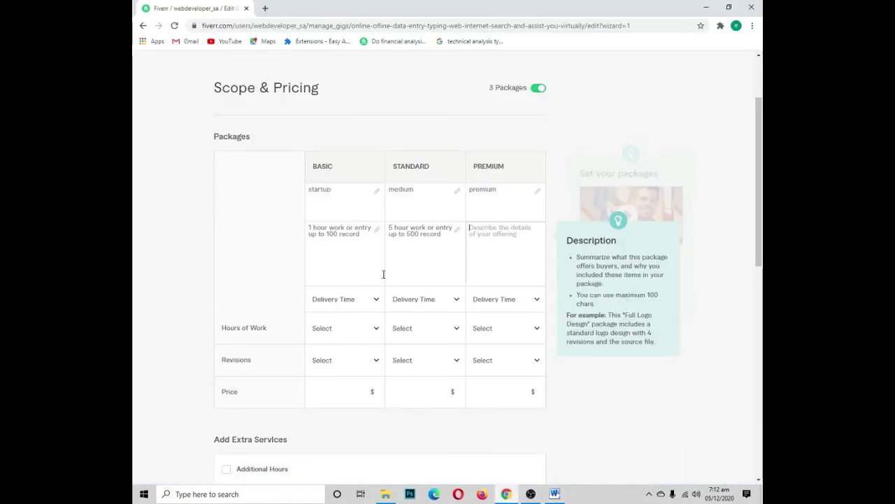
key(ctrl+v)
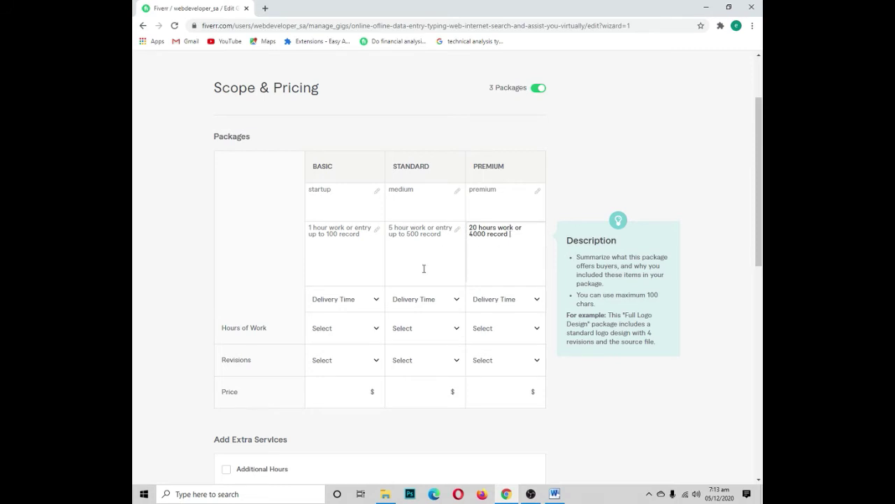
Set the delivery time to 1 day for Basic and Standard, and 2 days for Premium
scroll(366, 304, down, 2)
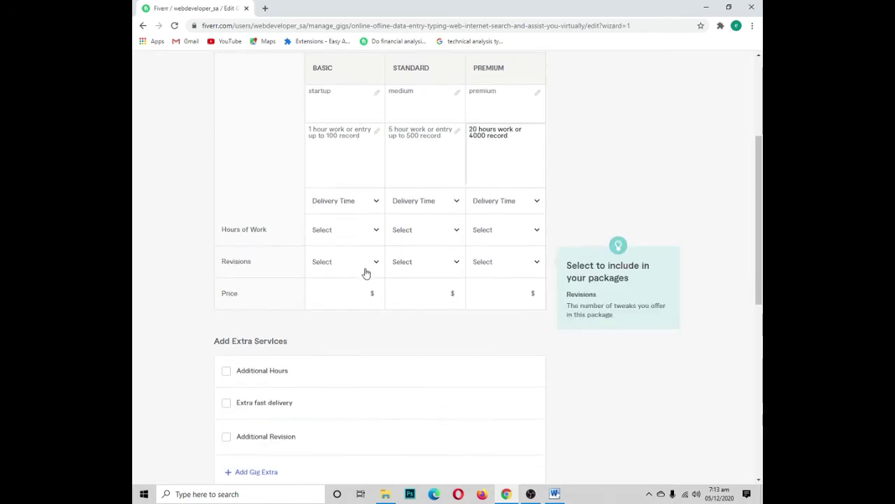
click(373, 202)
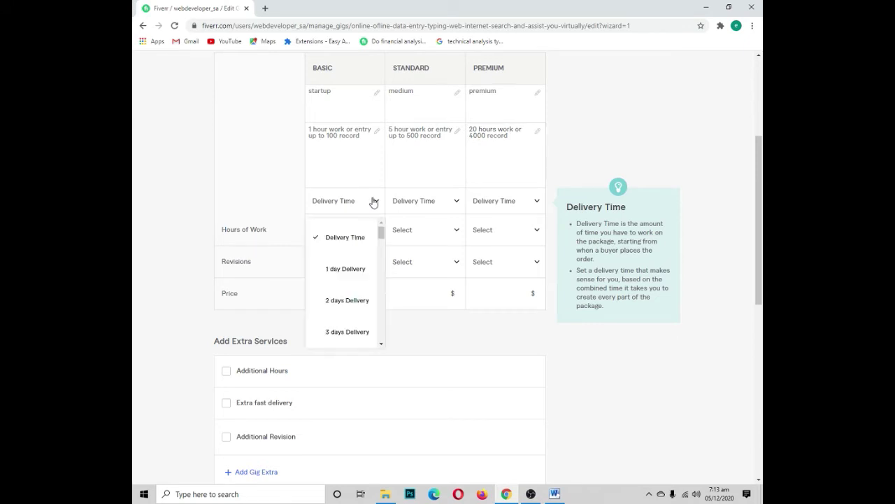
click(346, 270)
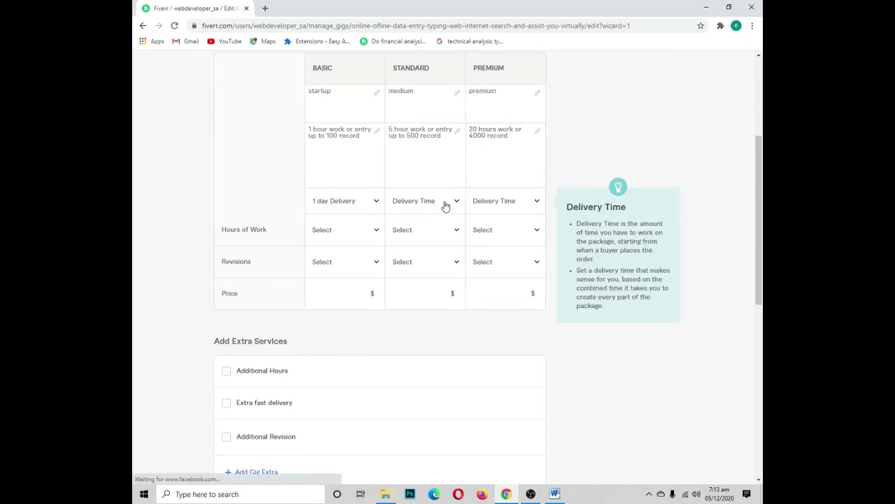
click(445, 206)
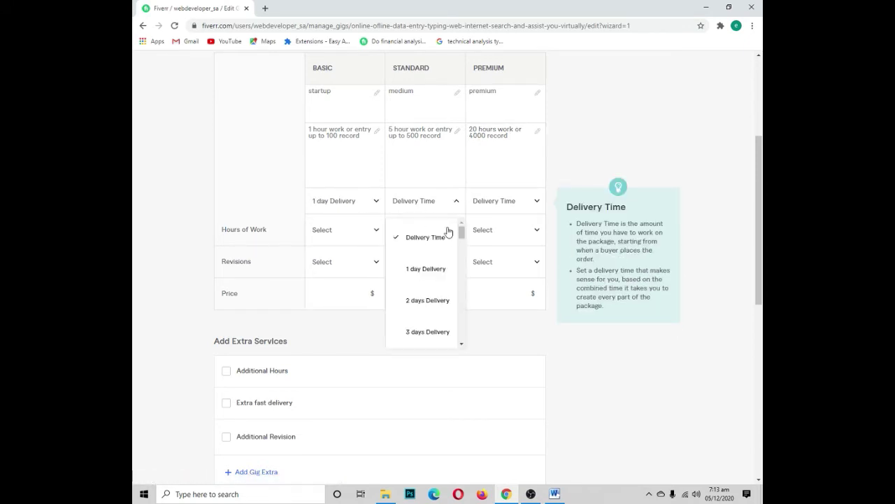
click(428, 269)
click(532, 201)
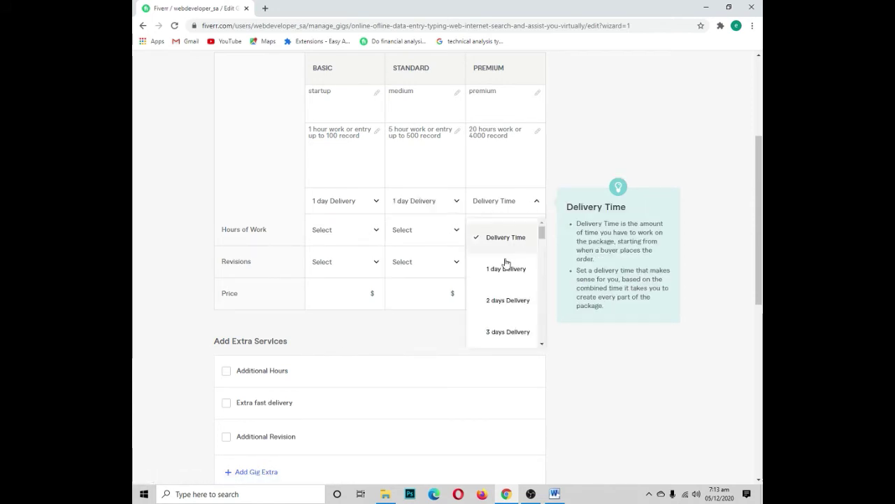
click(493, 301)
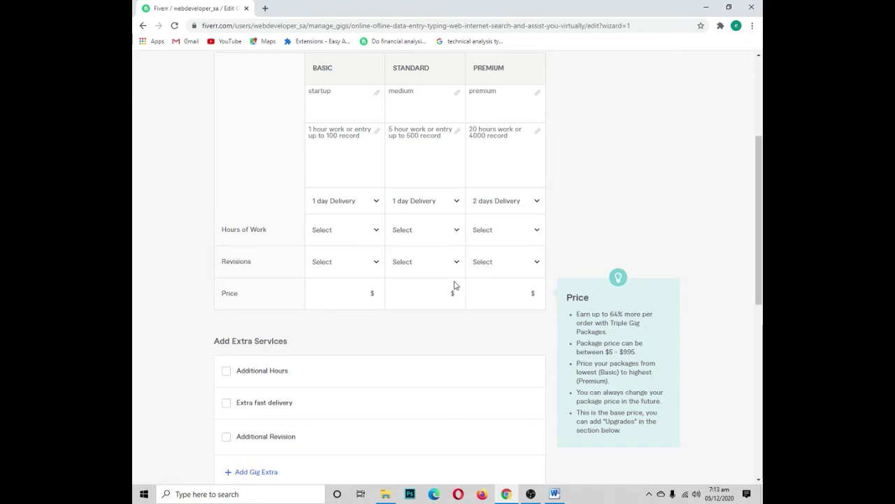
Set the hours of work to 50 for the Basic, Standard and Premium packages
click(368, 235)
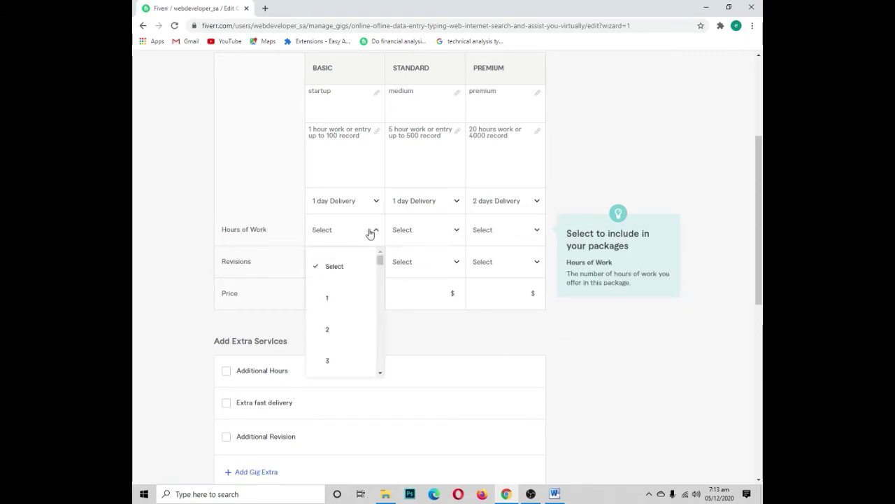
scroll(362, 277, down, 4)
scroll(362, 279, down, 15)
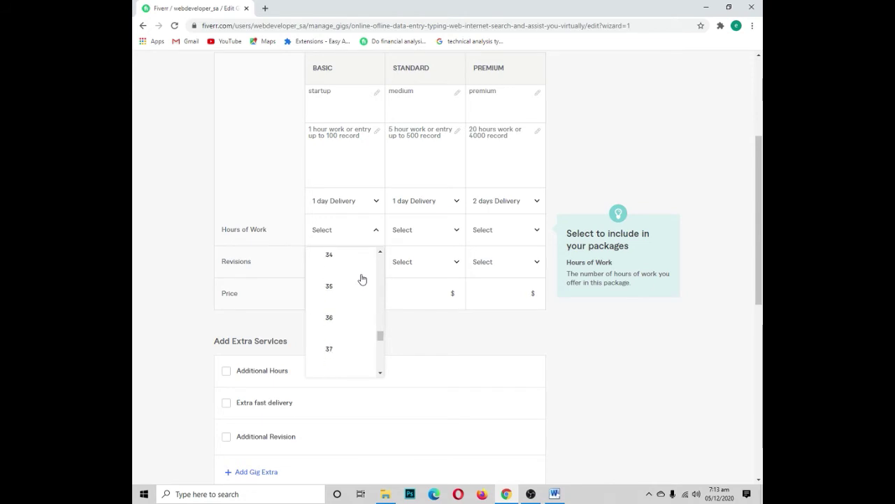
scroll(362, 280, down, 2)
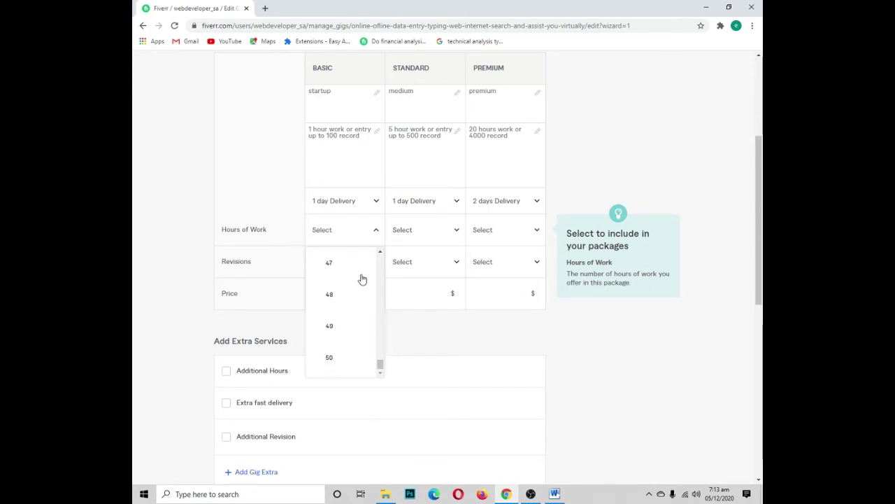
click(344, 359)
click(453, 229)
scroll(420, 281, down, 14)
scroll(418, 280, down, 6)
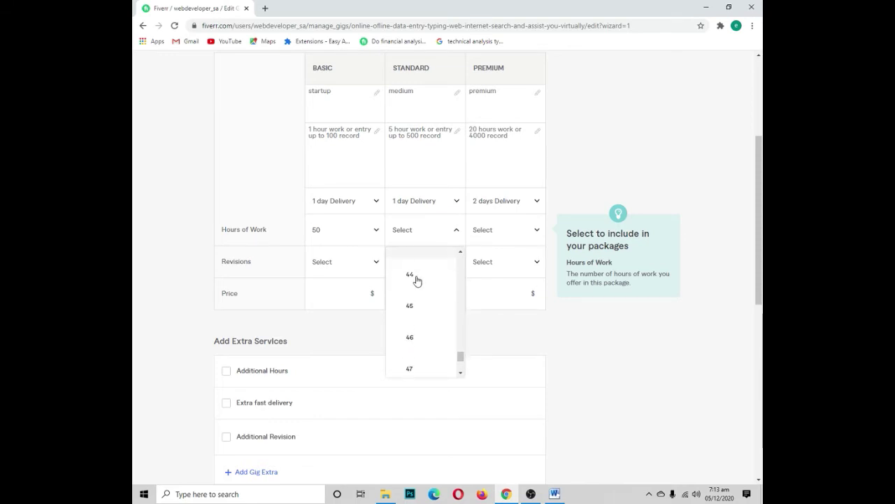
click(428, 361)
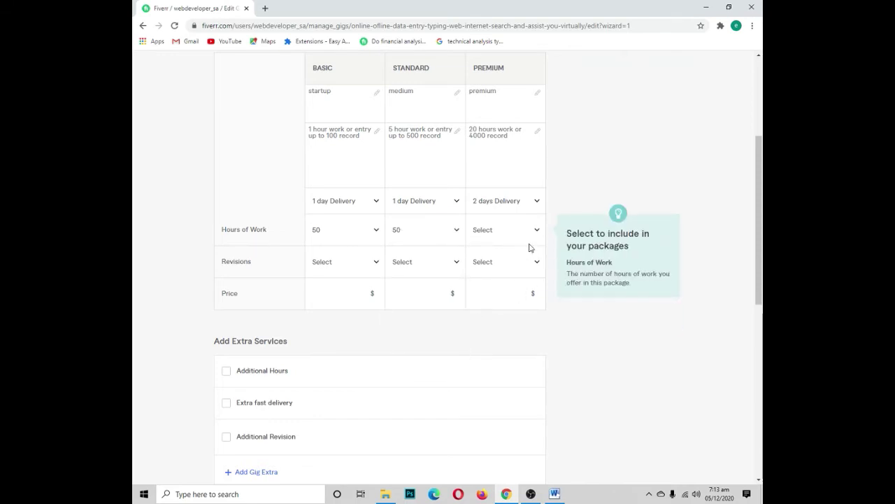
click(529, 231)
scroll(486, 301, down, 10)
scroll(487, 300, down, 13)
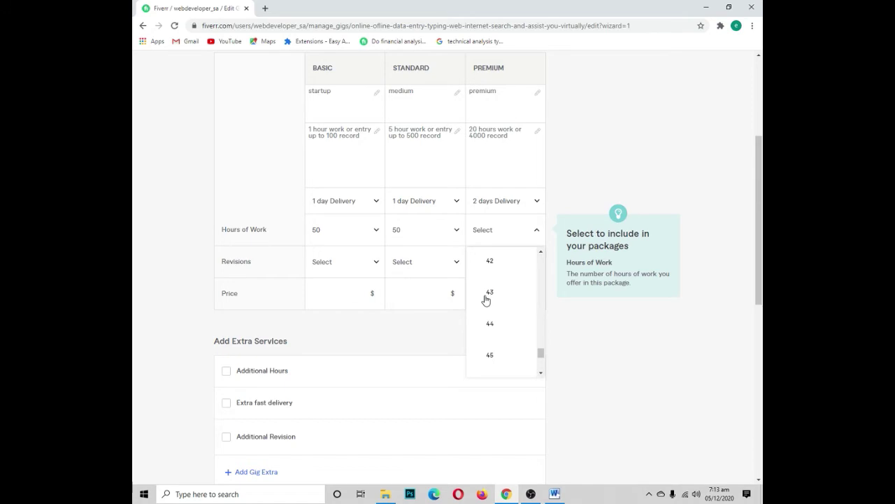
click(492, 122)
Set the revisions to Unlimited for the Basic, Standard and Premium packages
scroll(441, 126, up, 3)
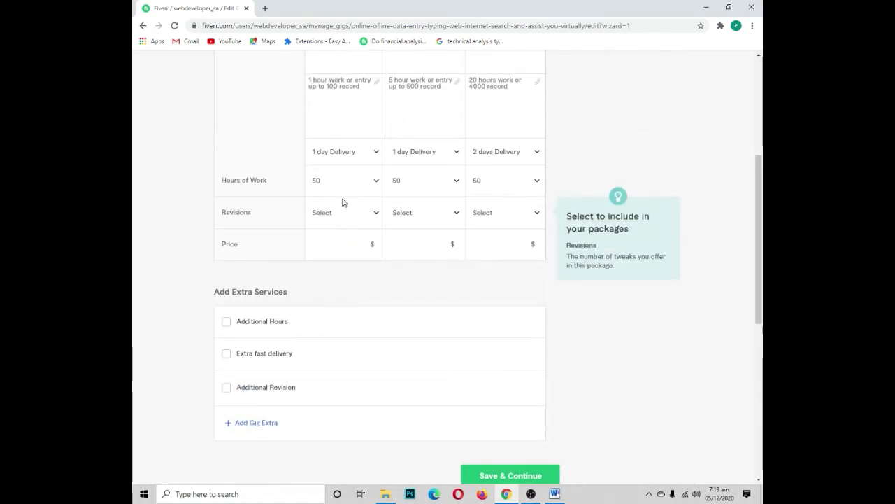
click(369, 213)
scroll(344, 276, down, 4)
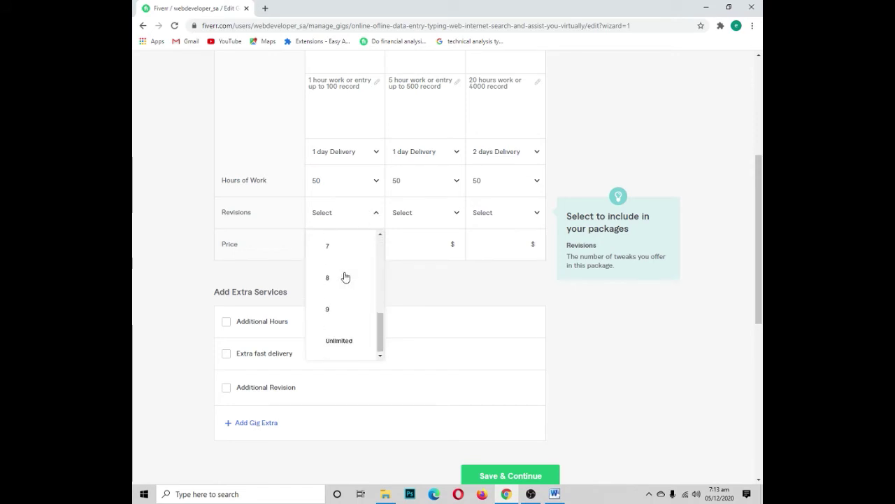
click(346, 341)
click(453, 218)
scroll(435, 282, down, 4)
scroll(428, 269, down, 2)
click(424, 194)
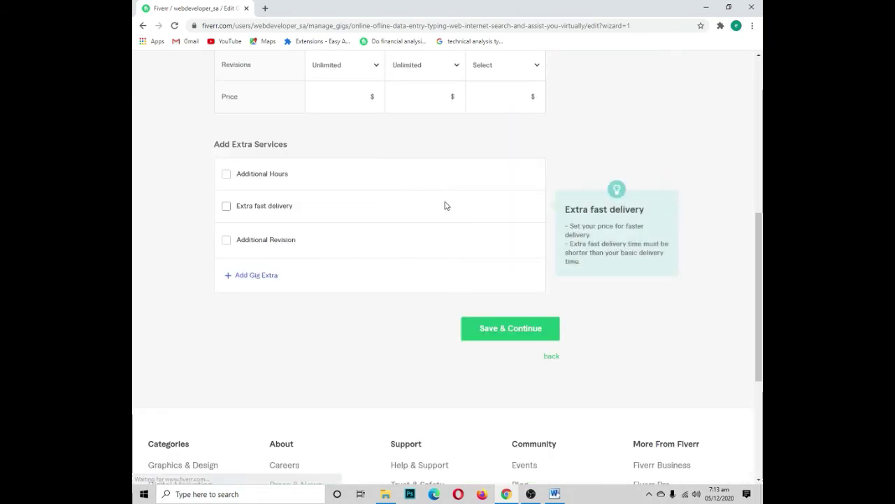
scroll(458, 224, up, 3)
click(532, 312)
scroll(532, 312, down, 4)
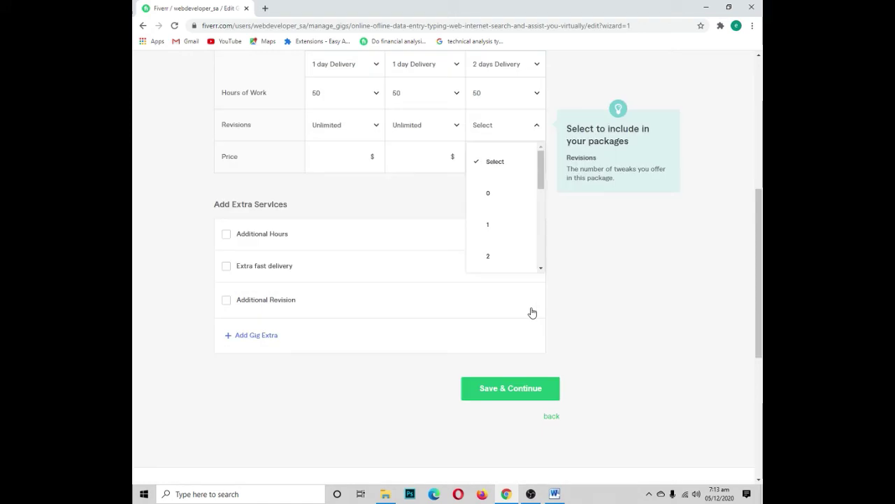
scroll(512, 274, up, 3)
scroll(512, 270, down, 4)
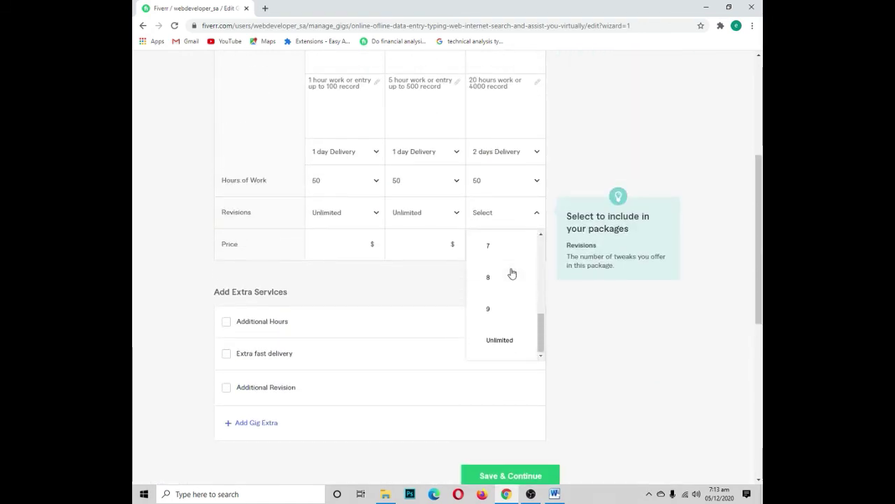
click(498, 340)
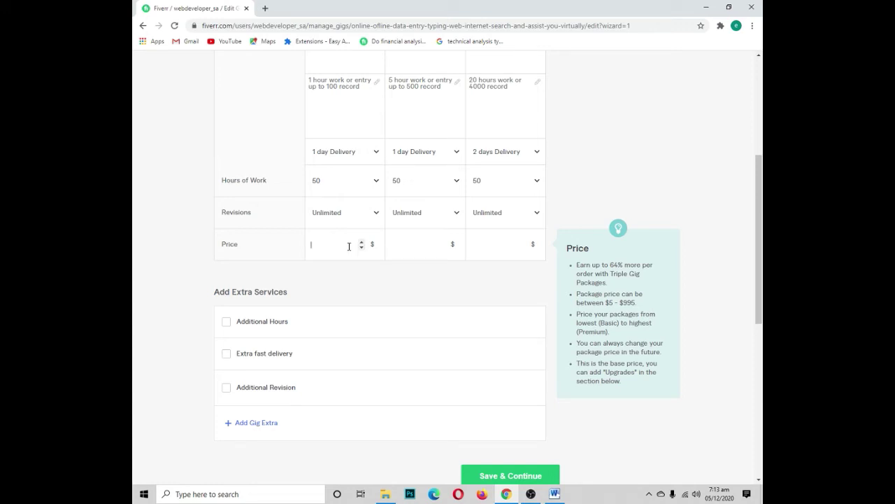
Set the package prices to $5 for Basic, $25 for Standard and $90 for Premium
click(412, 251)
scroll(415, 236, up, 1)
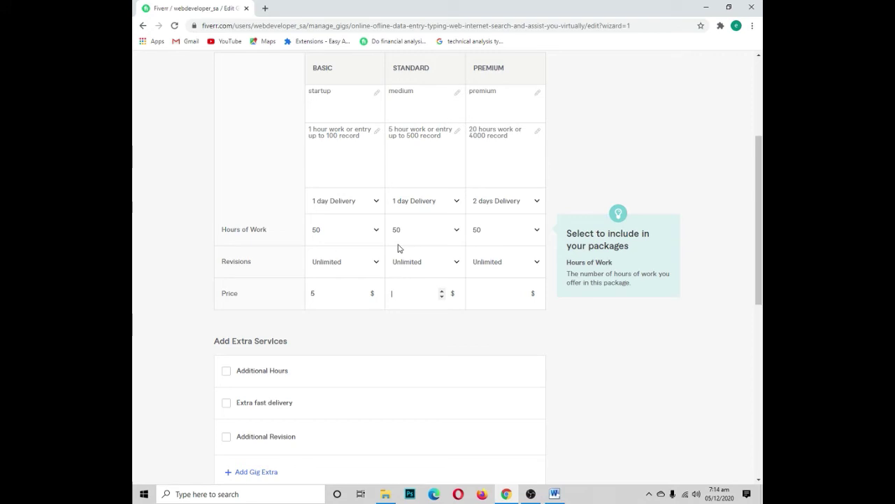
click(510, 294)
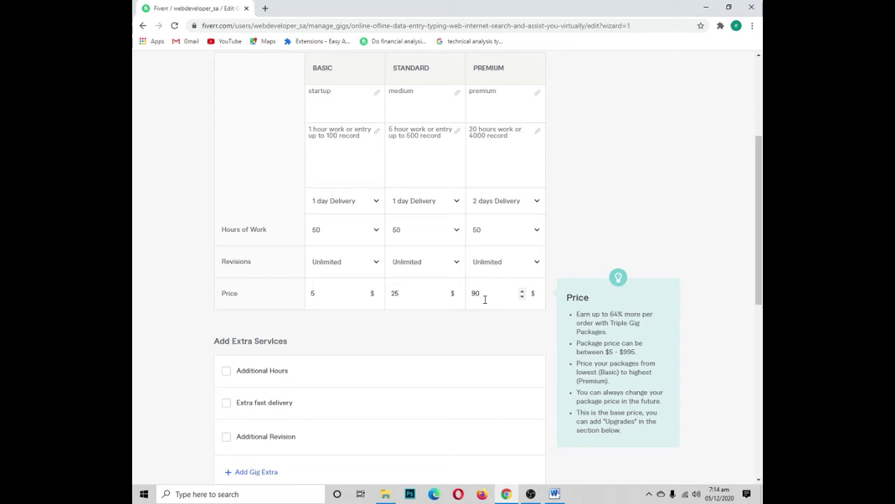
Enable the Additional Hours extra and charge $5 for 1 hour of work on the Basic package
click(493, 334)
scroll(489, 310, down, 2)
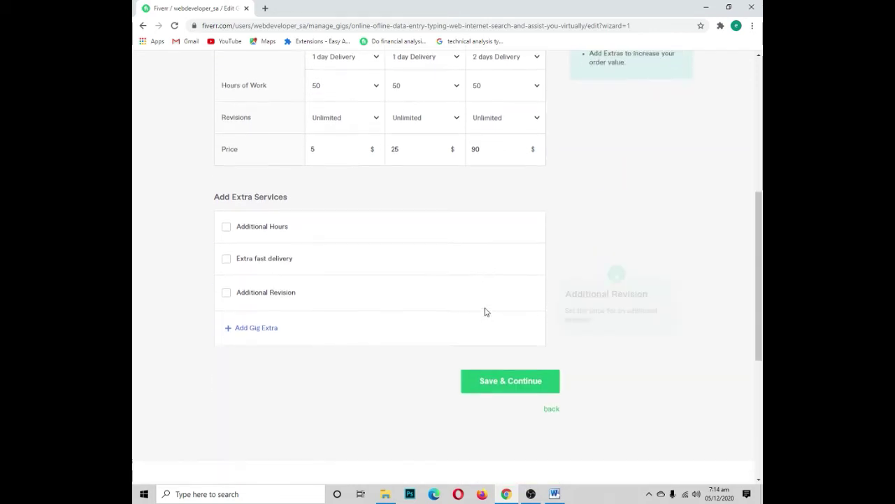
click(226, 224)
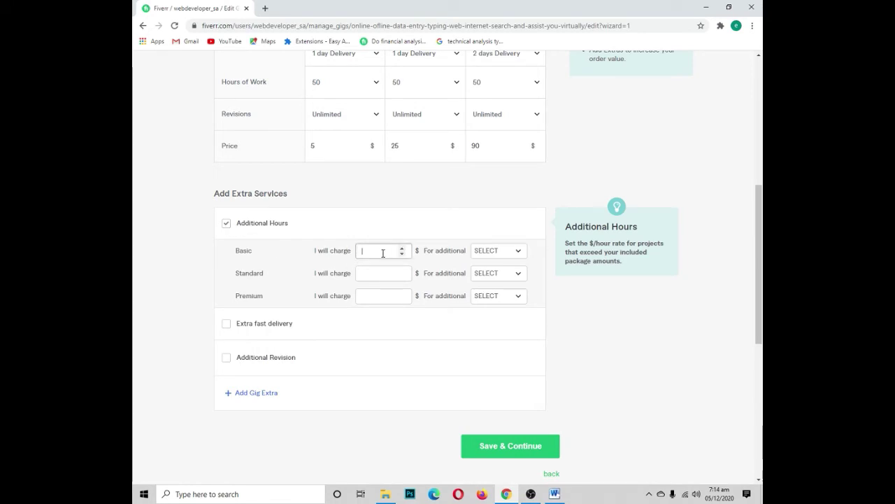
text(5)
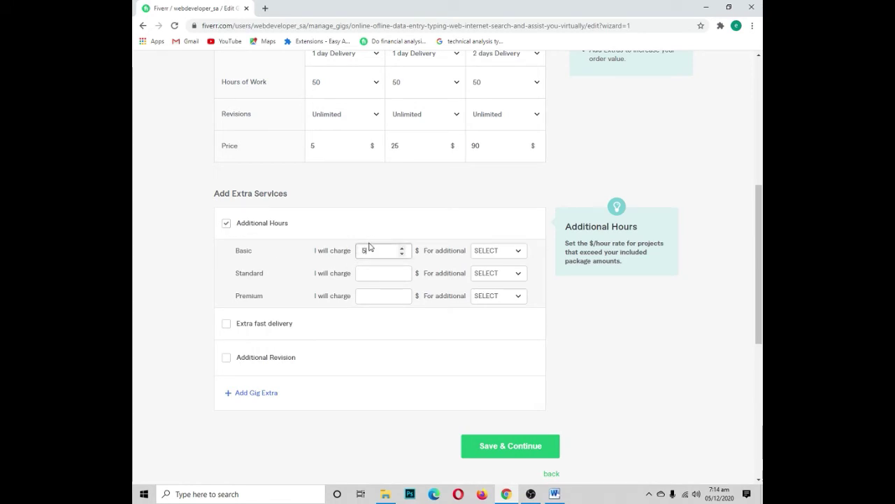
click(507, 252)
click(489, 303)
Set the additional-hours charge to $5 for Standard and $10 for Premium, each for 1 hour of work
click(384, 275)
text(5)
click(508, 277)
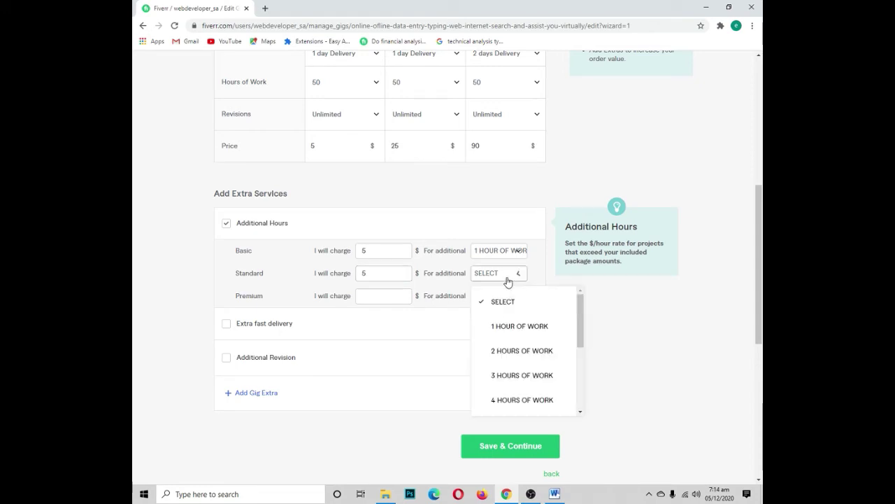
click(511, 326)
click(392, 295)
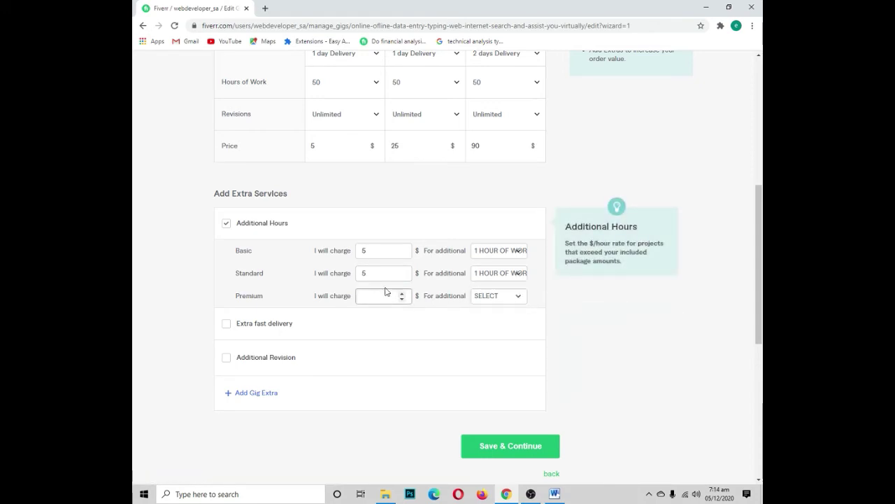
text(10)
click(511, 296)
click(501, 348)
Enable Extra fast delivery and offer Premium delivery in 1 day for an extra $20
scroll(370, 256, down, 2)
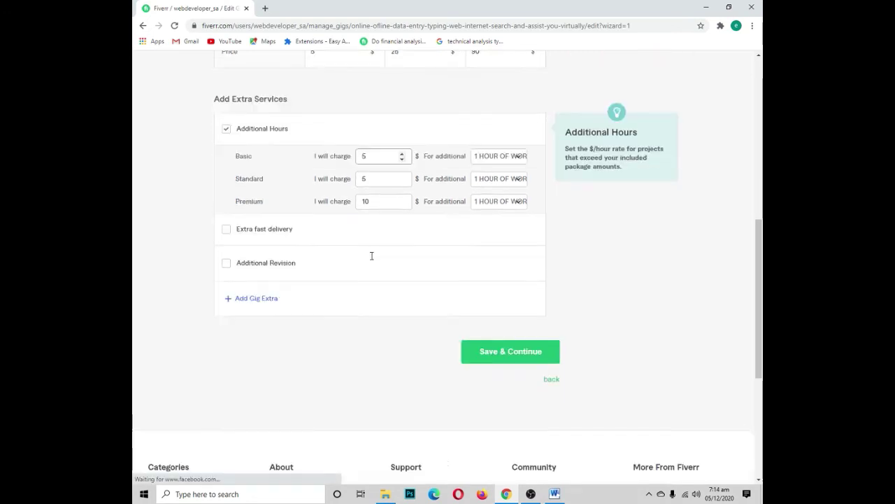
click(225, 178)
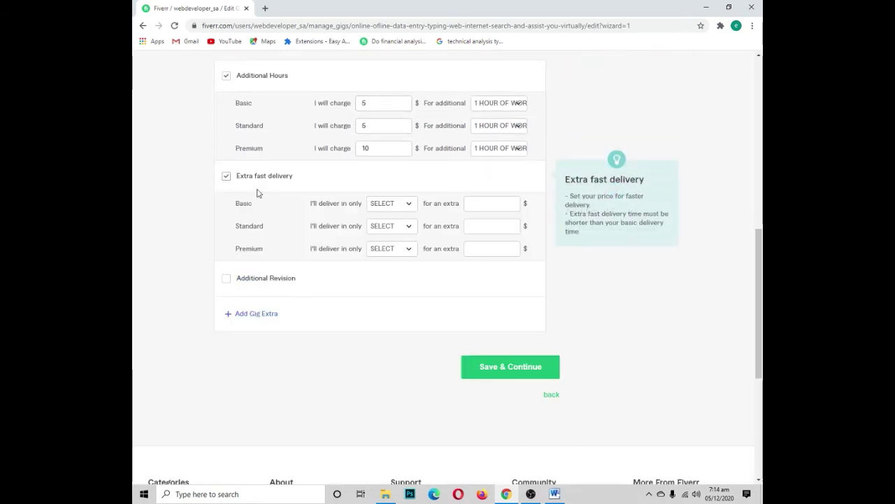
click(409, 251)
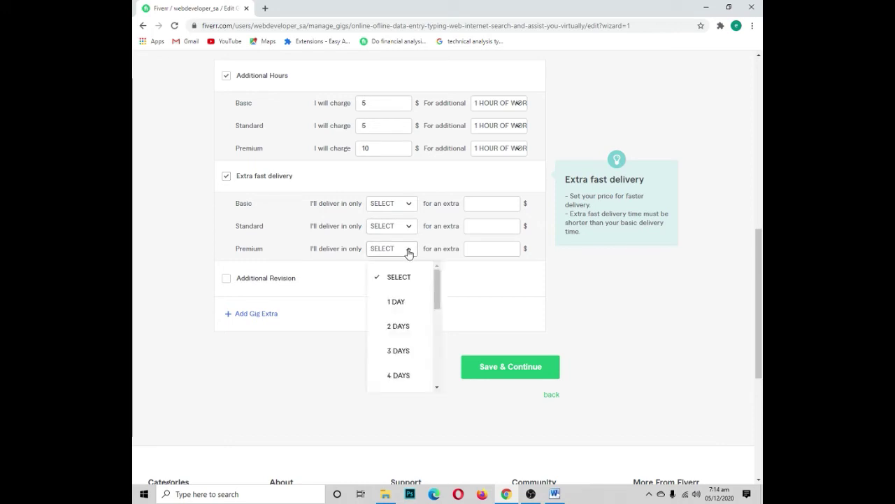
click(398, 302)
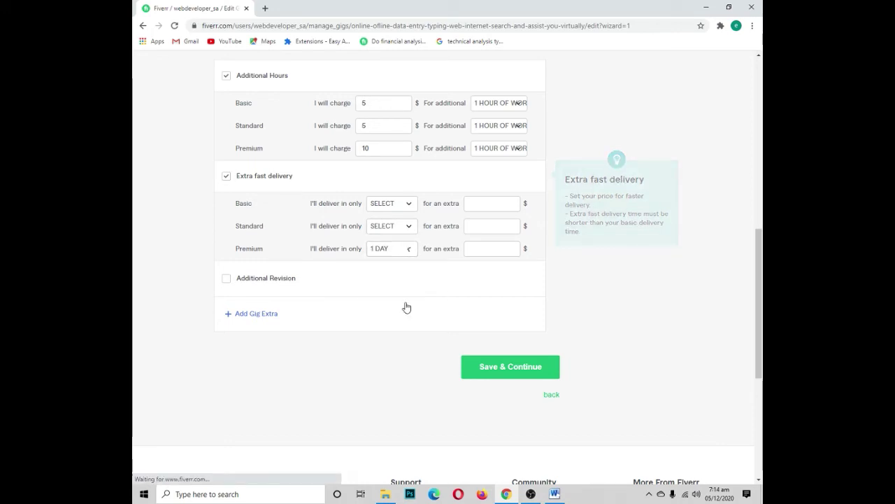
click(480, 250)
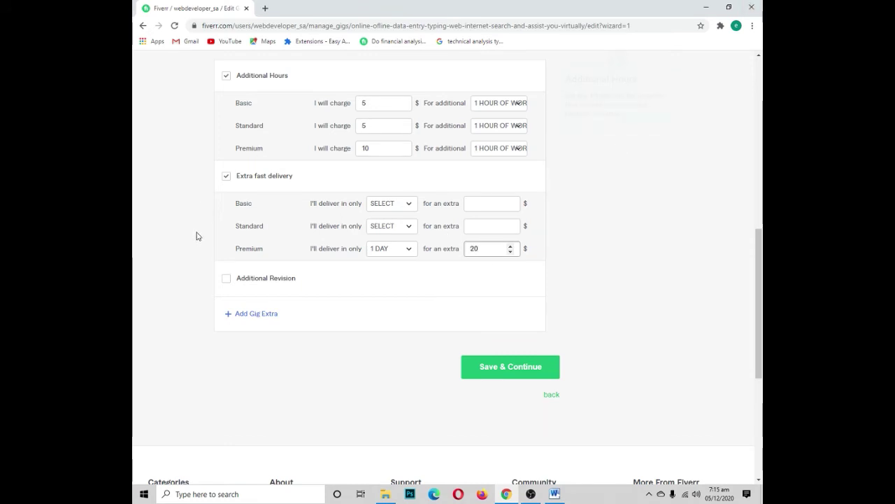
Enable Additional Revision for an extra $5 and 1 additional day, and save the pricing section
click(226, 280)
click(381, 279)
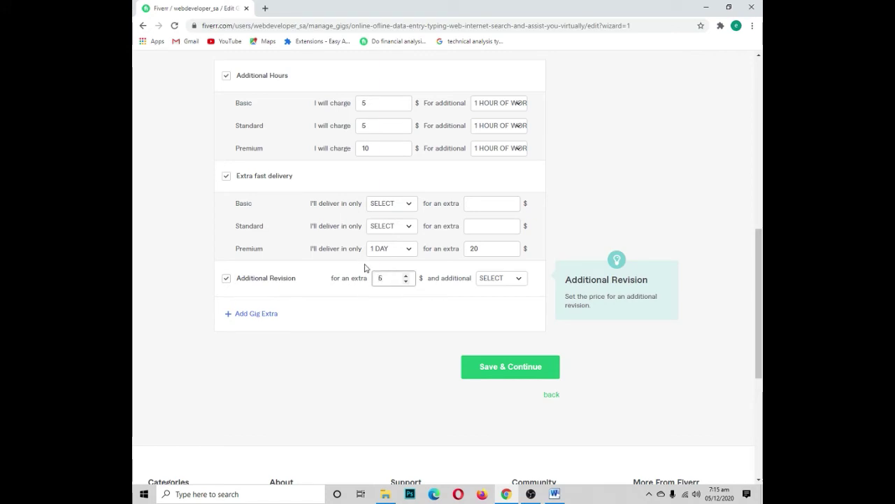
click(496, 280)
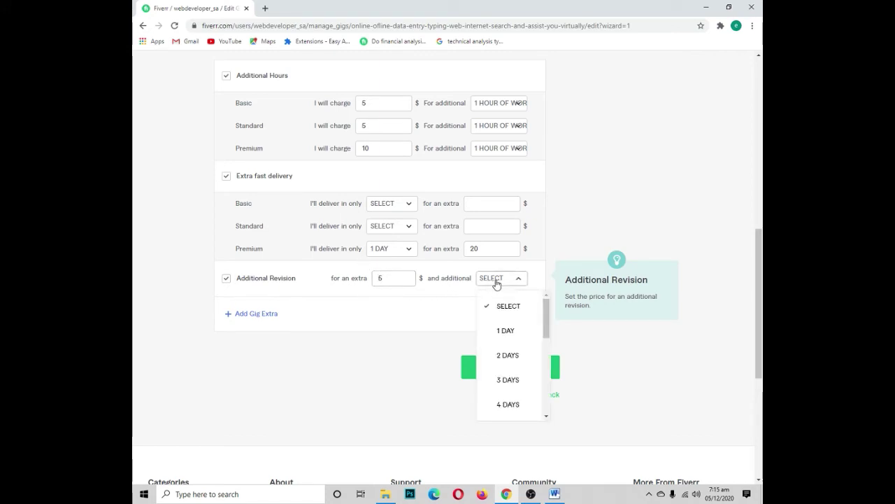
click(504, 332)
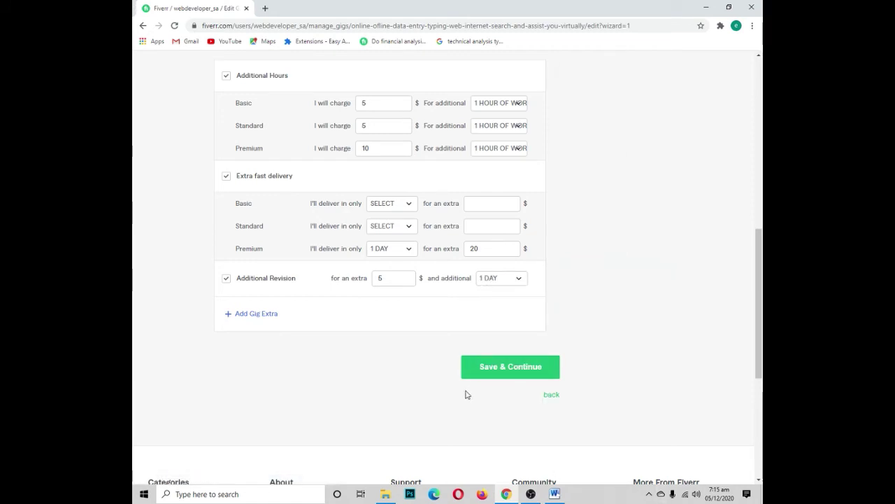
click(498, 369)
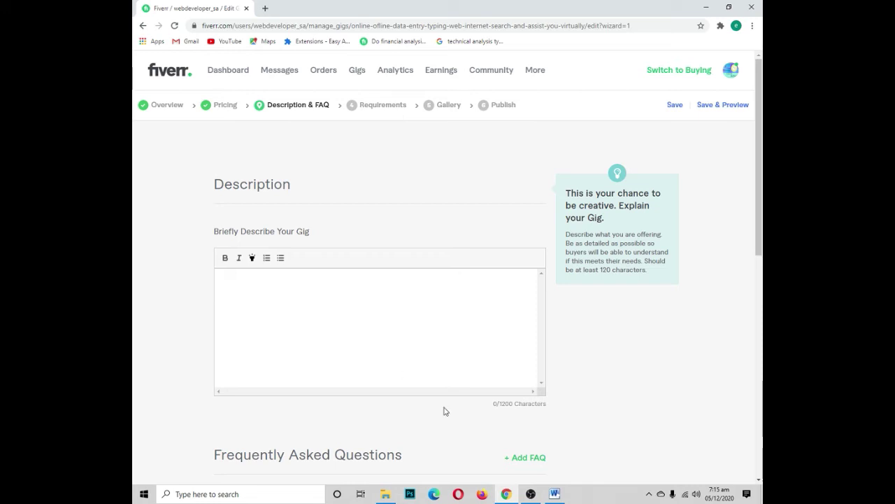
Switch to the Word document and copy the About gig paragraph together with the list of offered services
click(554, 493)
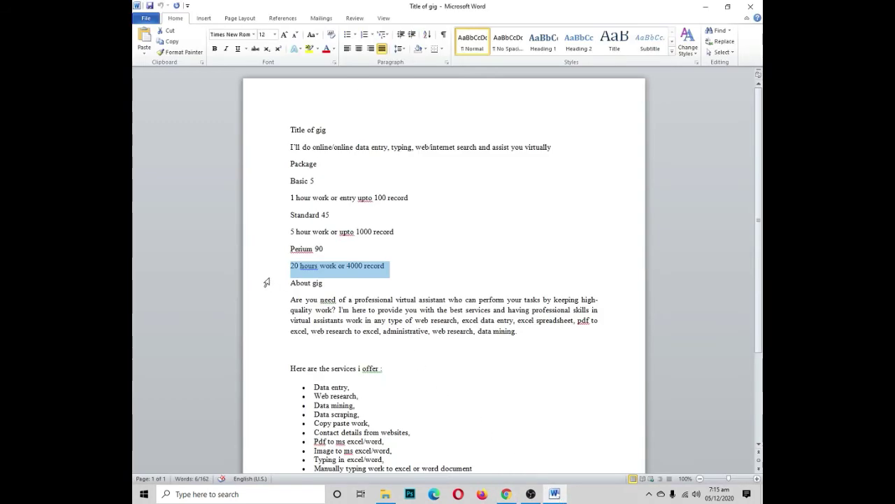
drag(289, 299, 358, 501)
drag(355, 403, 358, 376)
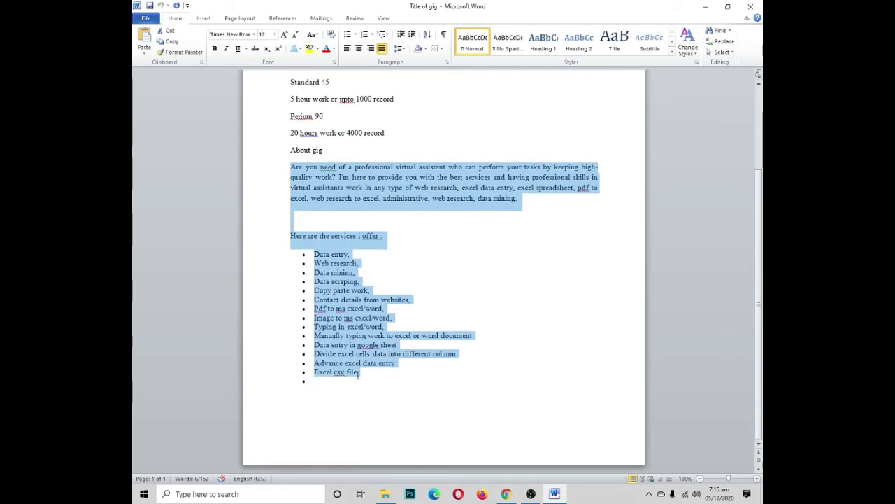
Return to Fiverr in Chrome, paste the copied text as the gig description, and save the Description & FAQ section
click(505, 494)
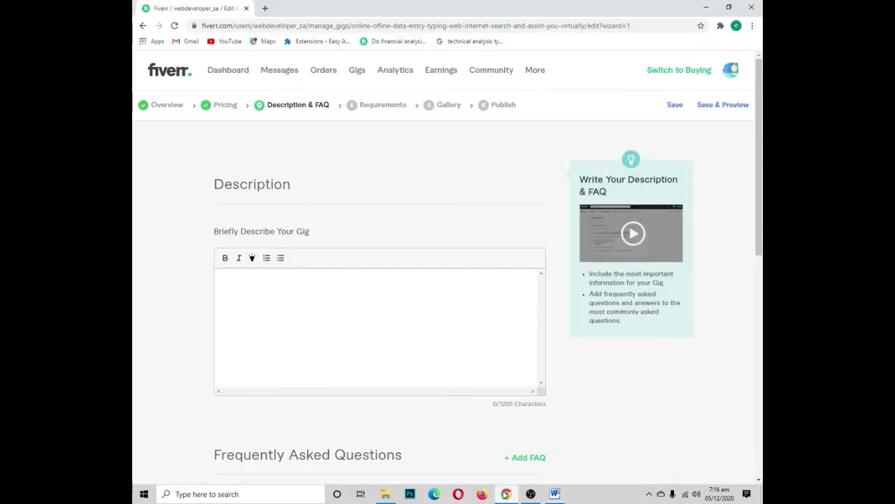
click(282, 310)
key(ctrl+v)
scroll(290, 318, up, 5)
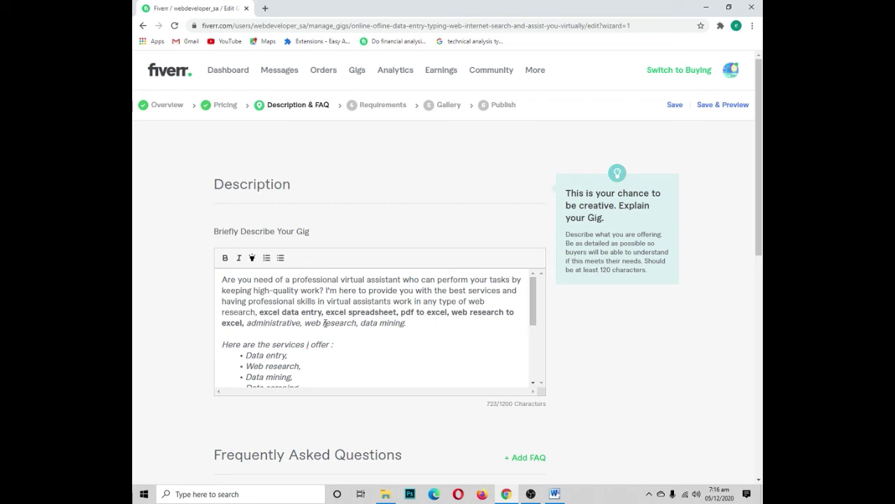
scroll(325, 322, down, 3)
scroll(323, 323, up, 3)
scroll(324, 323, down, 2)
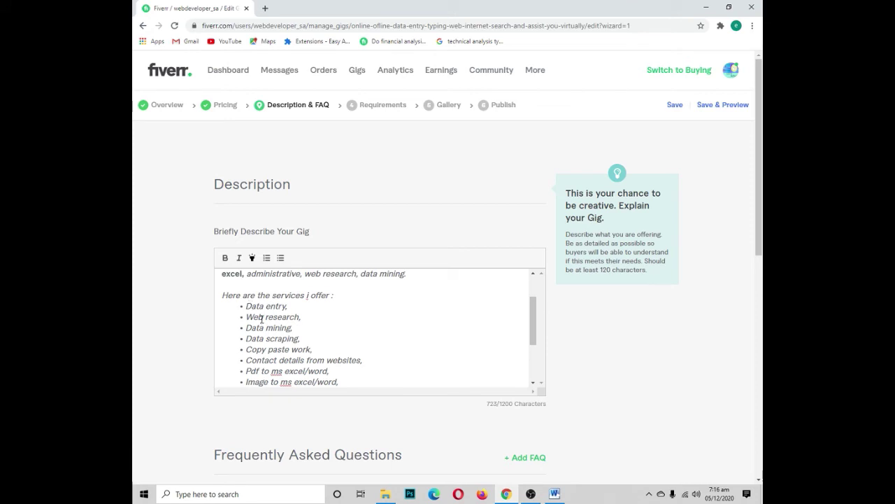
scroll(273, 343, down, 3)
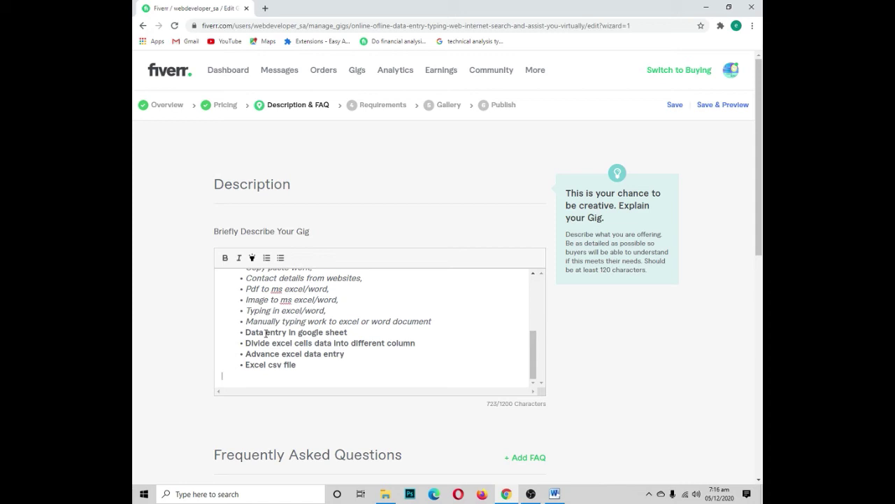
scroll(432, 340, down, 3)
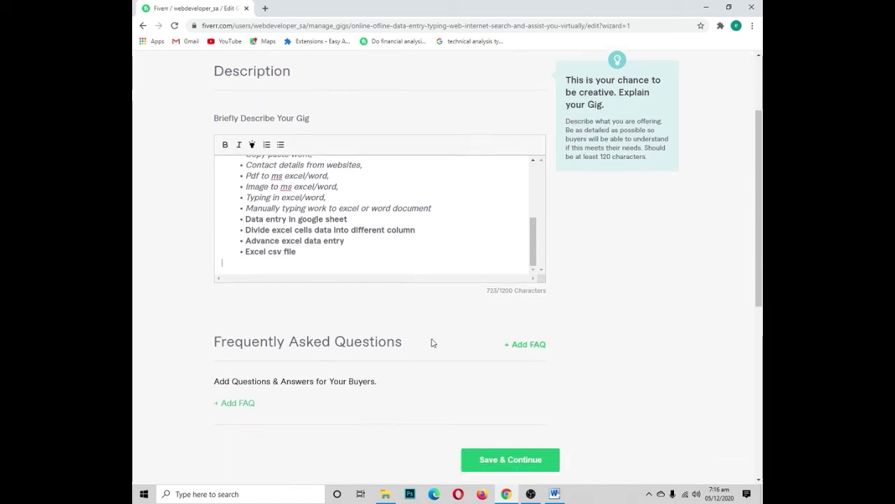
click(495, 361)
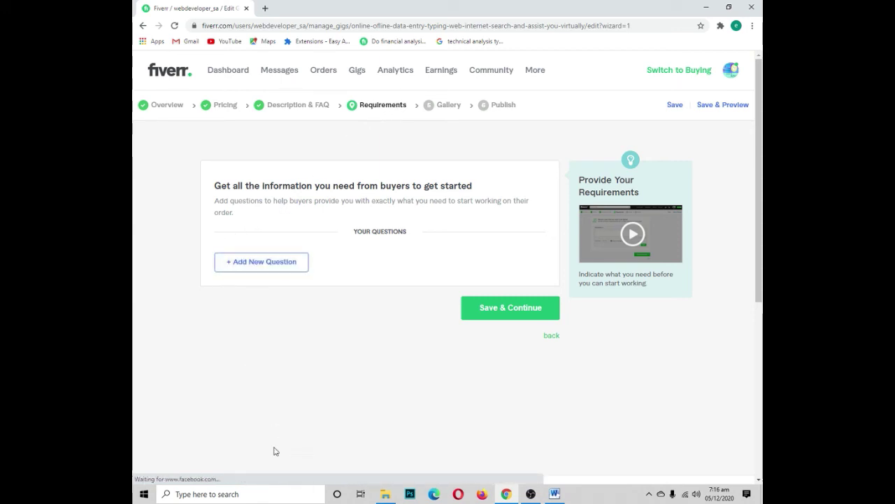
Add the required free-text buyer question "discuss before placing order?" and save the requirements section
click(256, 266)
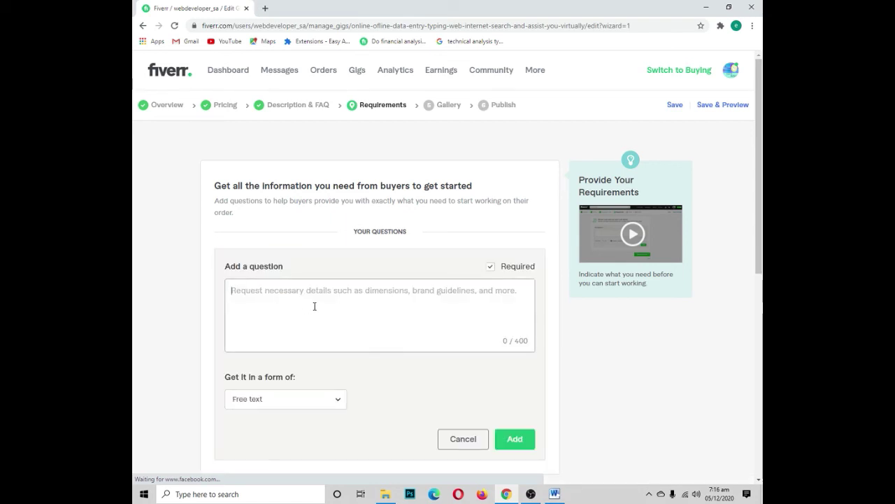
text(dic)
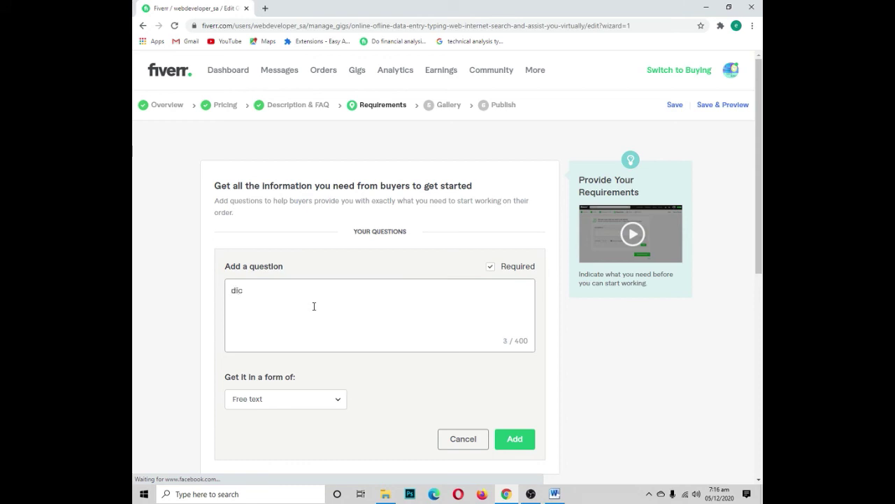
text(cuss before placing )
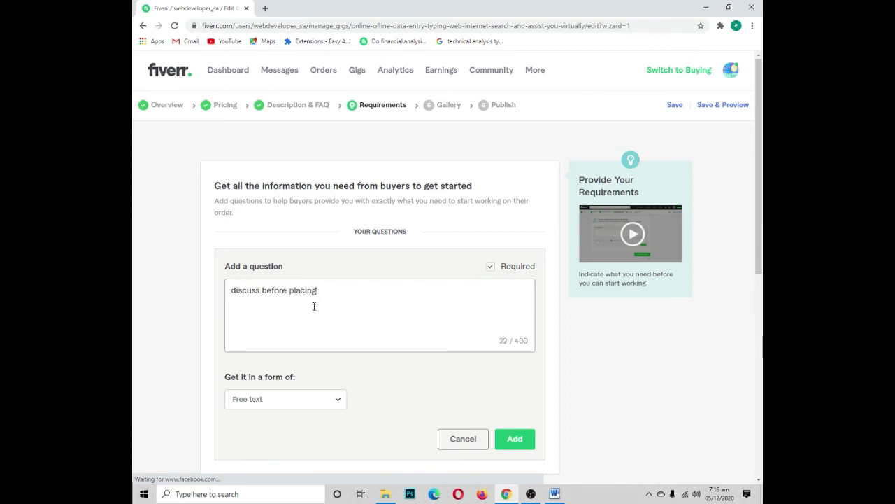
text(order?)
click(508, 443)
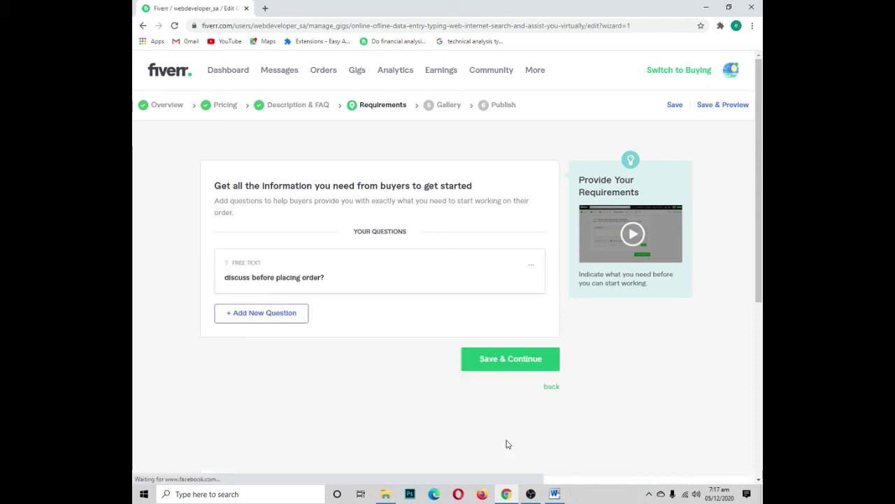
click(486, 360)
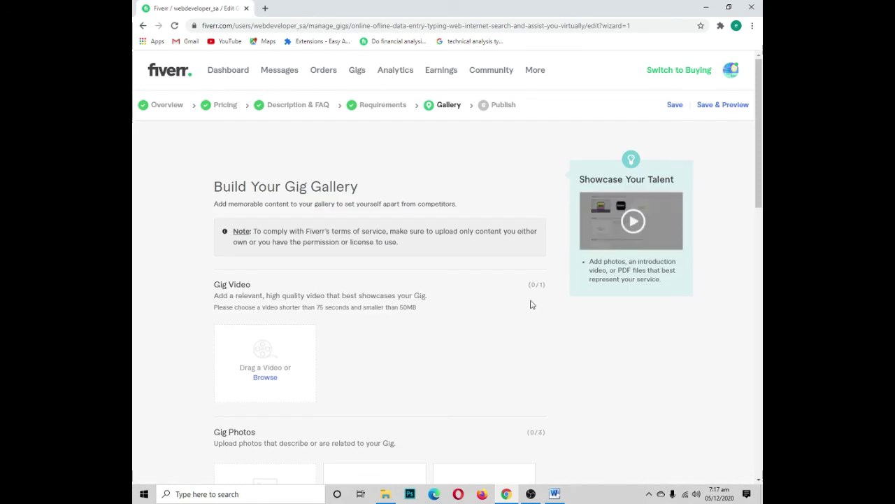
Upload one photo from the computer to Gig Photos and save the gallery section
scroll(384, 376, down, 2)
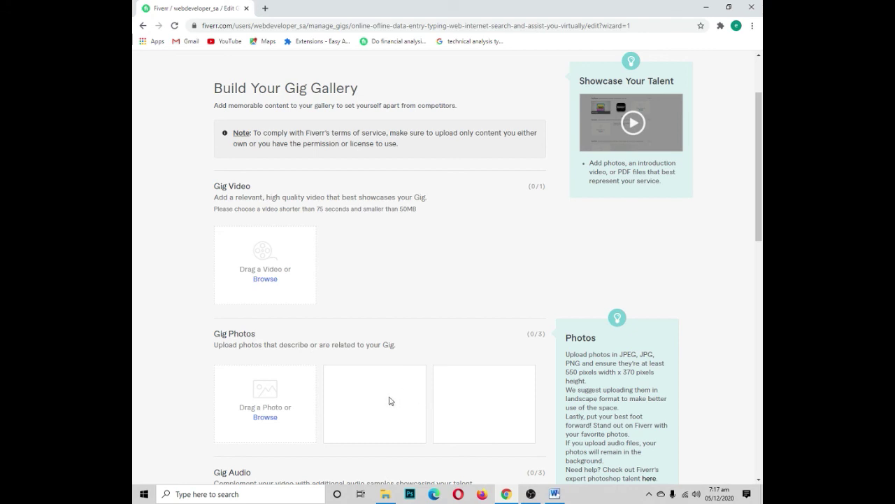
scroll(269, 418, down, 1)
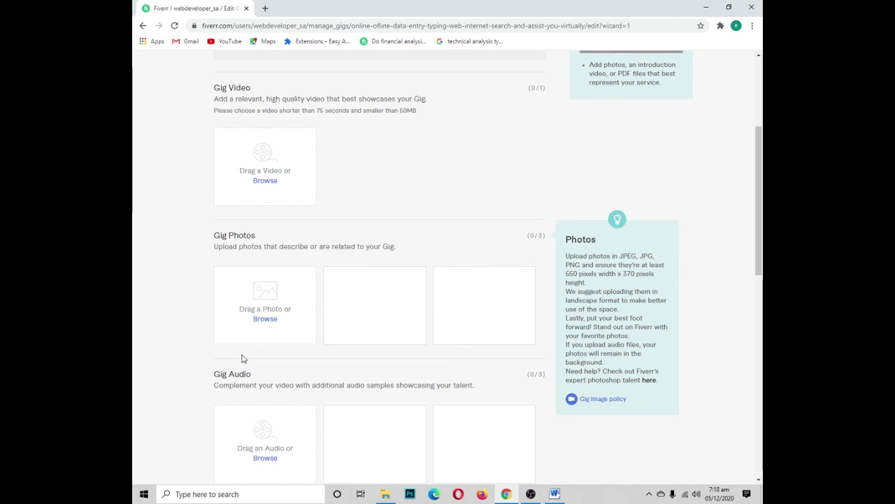
click(266, 320)
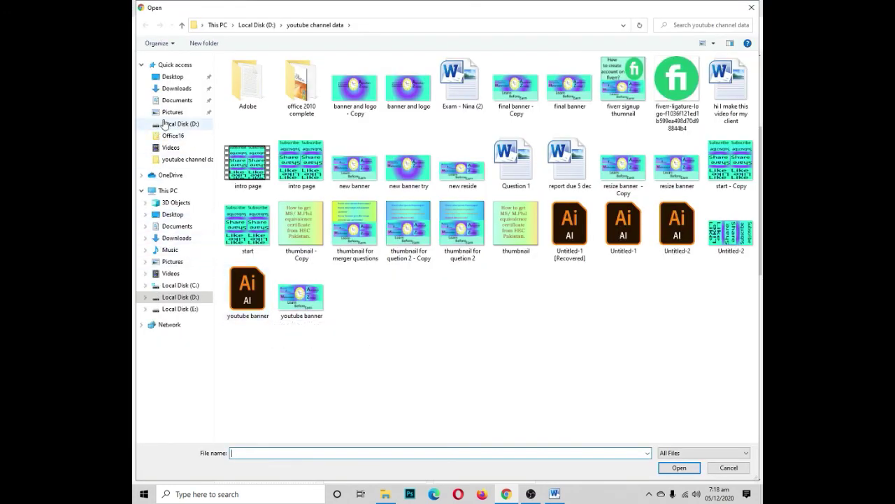
key(Escape)
scroll(201, 386, down, 1)
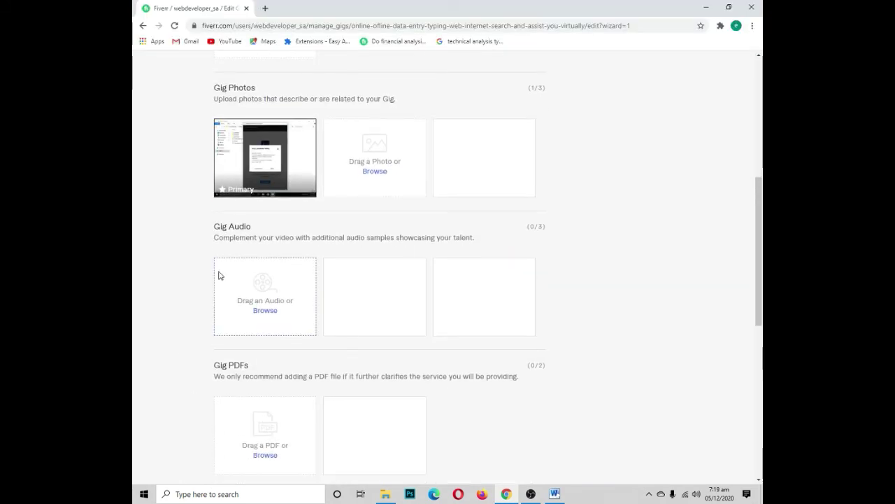
mouse_move(248, 261)
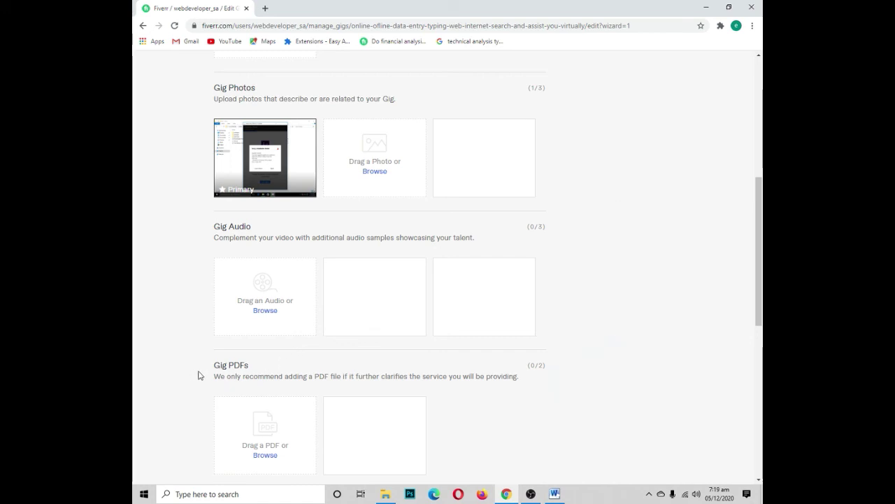
scroll(276, 417, down, 1)
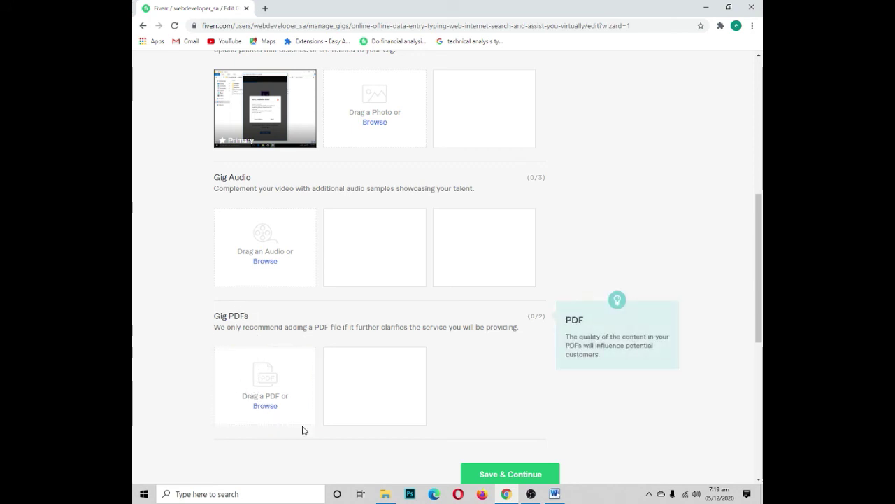
scroll(302, 427, down, 2)
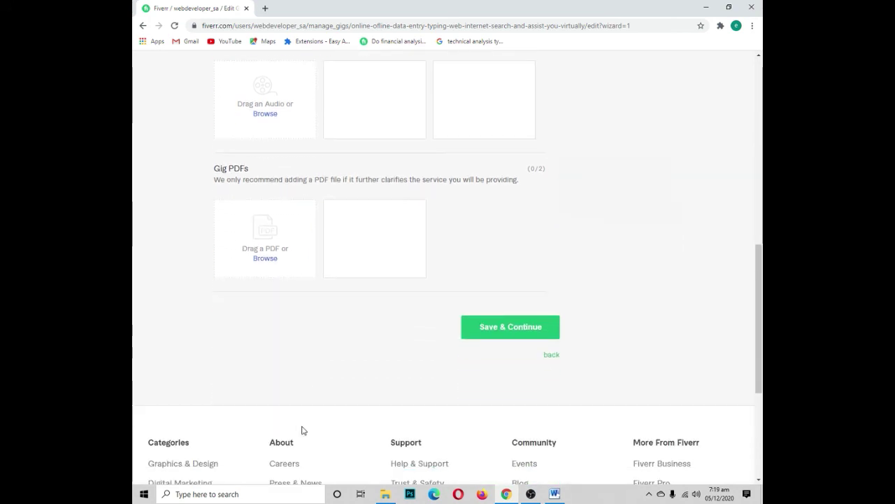
click(509, 329)
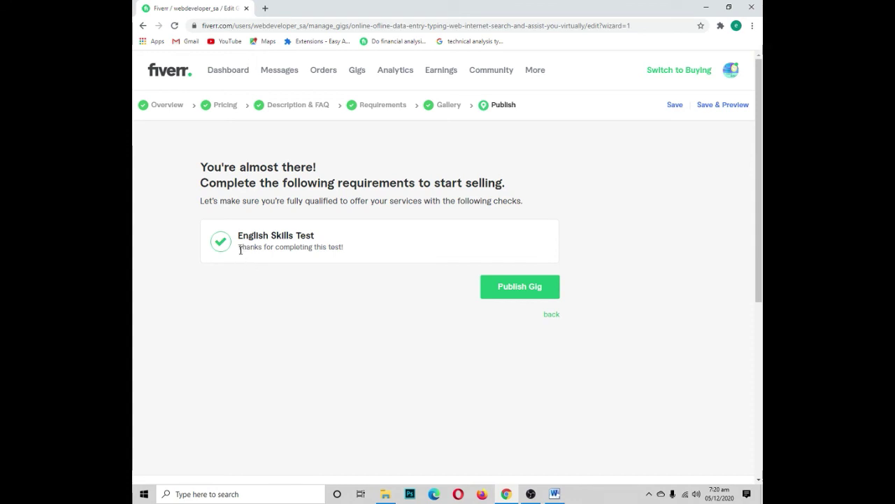
Publish the gig and continue to the list of active gigs
drag(316, 238, 242, 245)
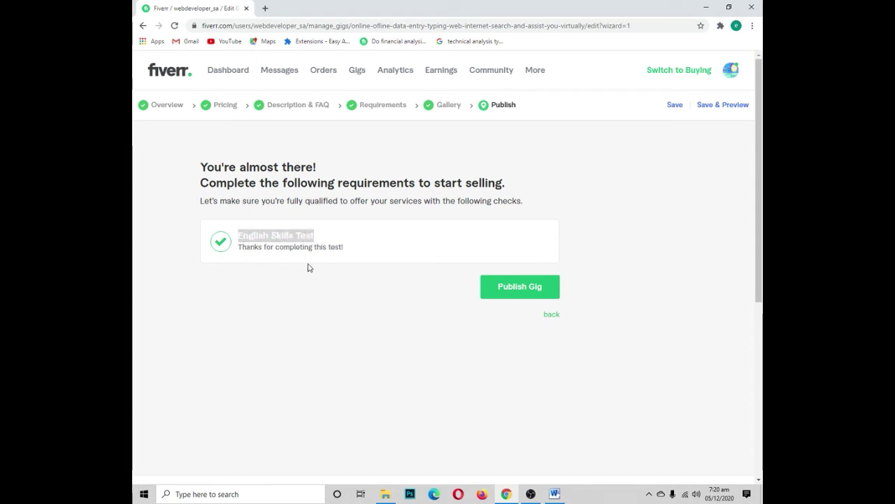
click(382, 260)
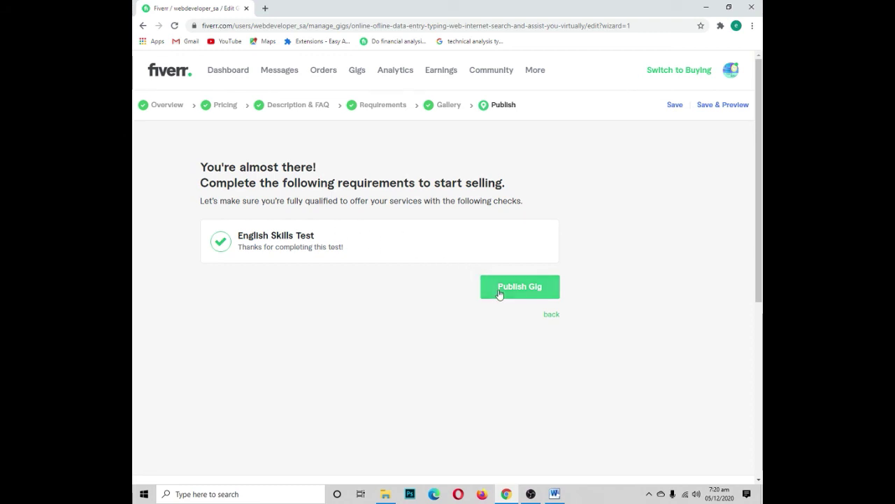
click(540, 290)
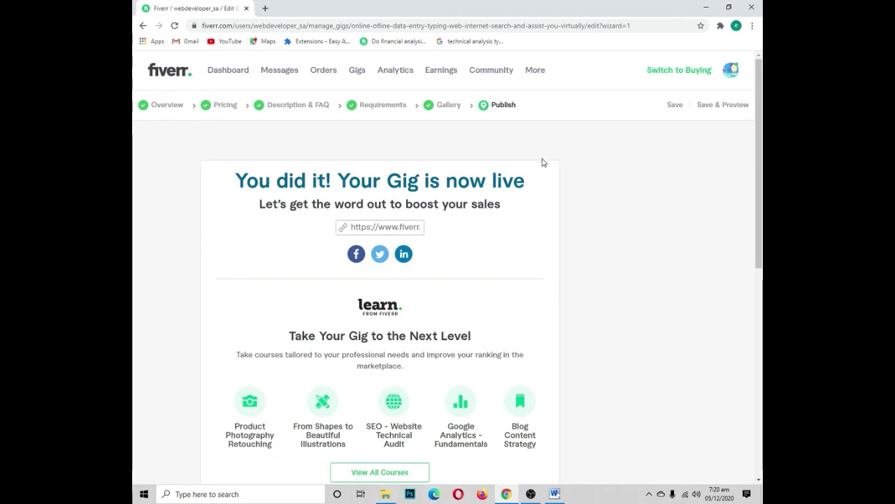
scroll(498, 252, down, 4)
click(533, 238)
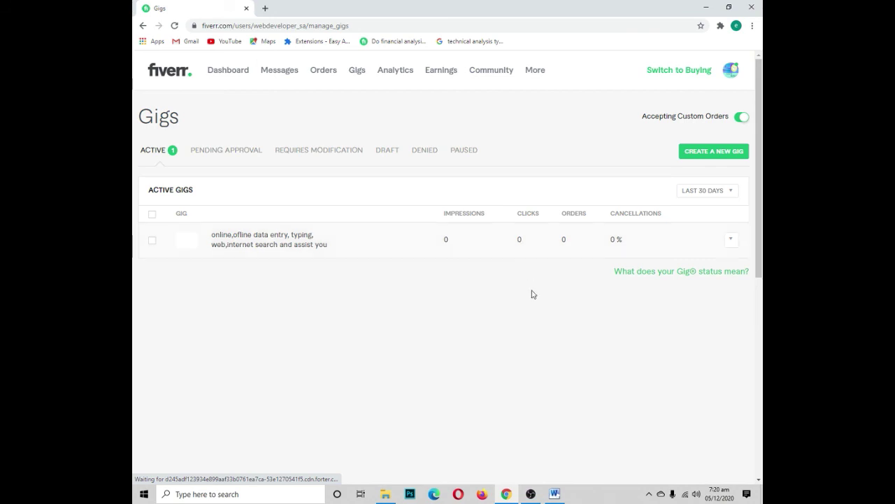
click(531, 494)
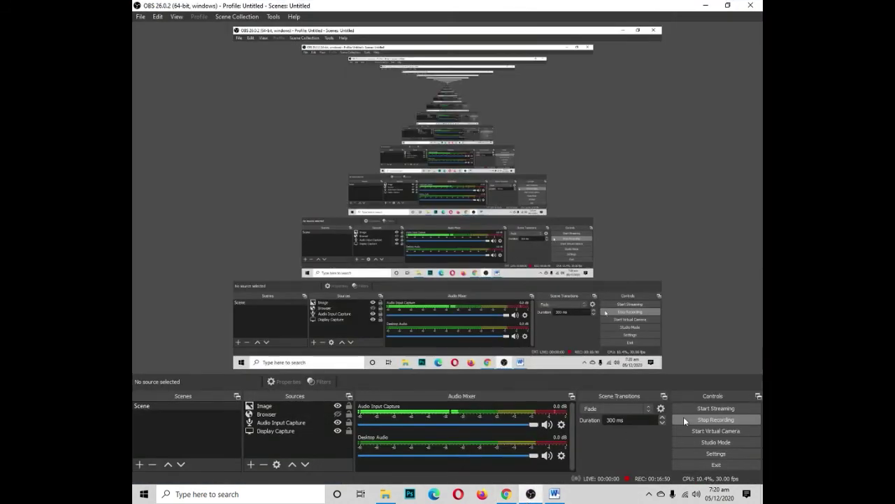